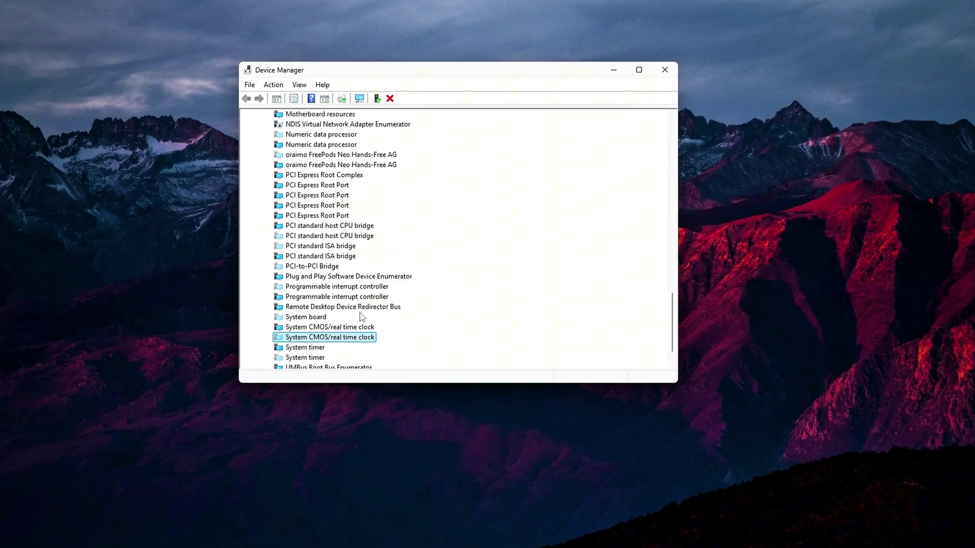
Step: Collapse and re-expand System devices in Device Manager and scroll through its entries
{"action": "scroll", "coordinate": [357, 325], "scroll_direction": "up", "scroll_amount": 10}
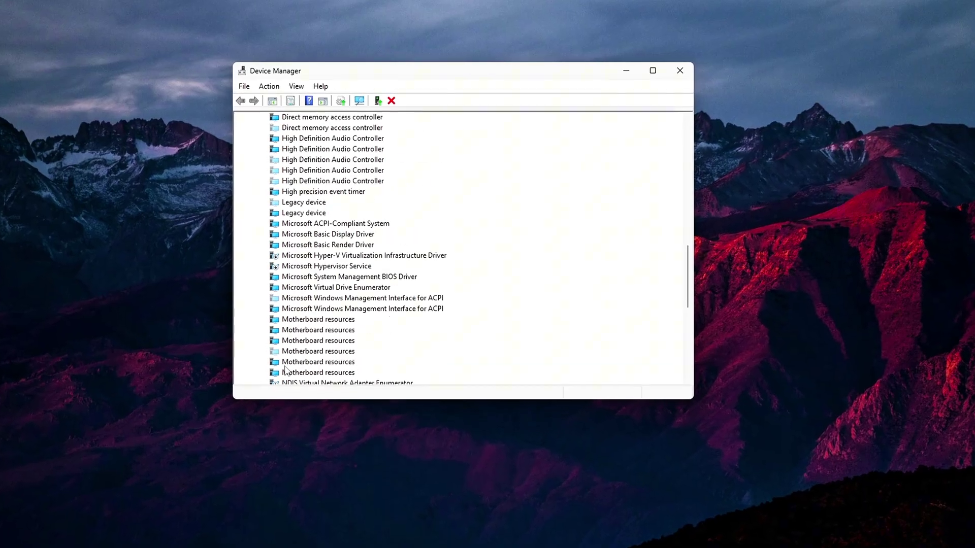
{"action": "scroll", "coordinate": [276, 338], "scroll_direction": "up", "scroll_amount": 3}
{"action": "left_click", "coordinate": [250, 230]}
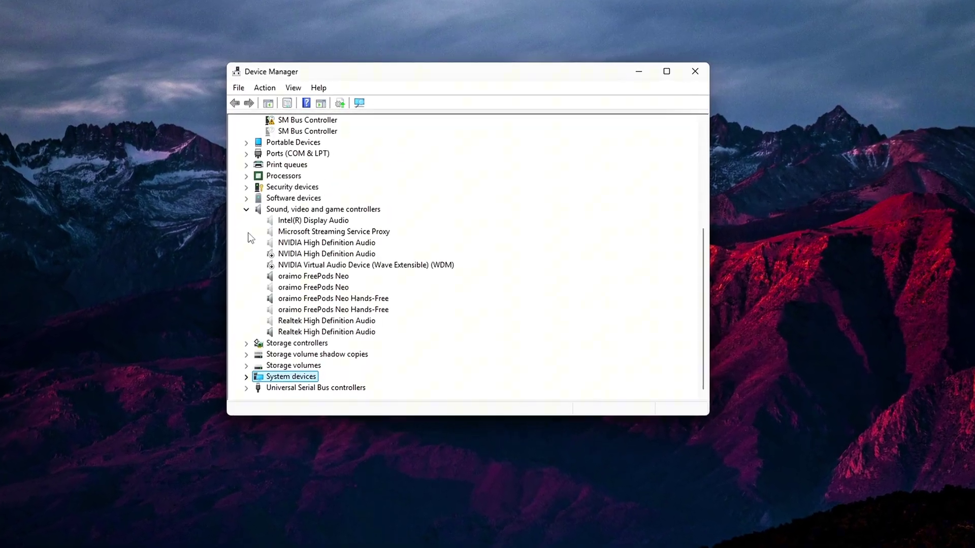
{"action": "double_click", "coordinate": [255, 385]}
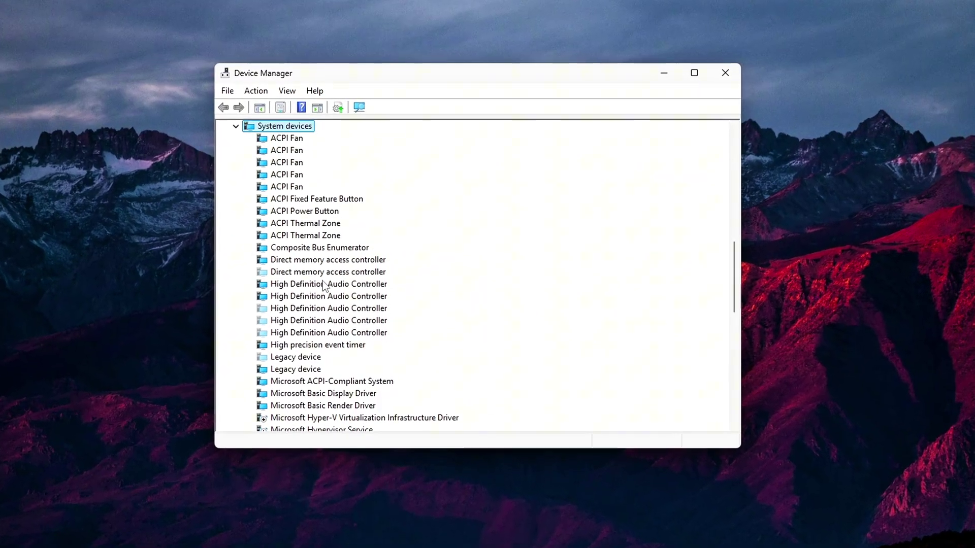
{"action": "scroll", "coordinate": [323, 288], "scroll_direction": "down", "scroll_amount": 3}
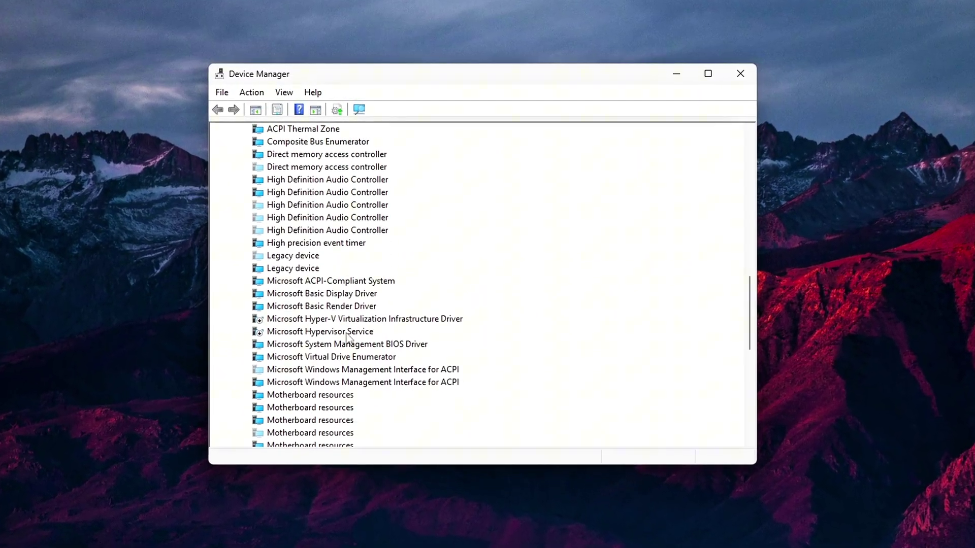
{"action": "scroll", "coordinate": [374, 337], "scroll_direction": "down", "scroll_amount": 3}
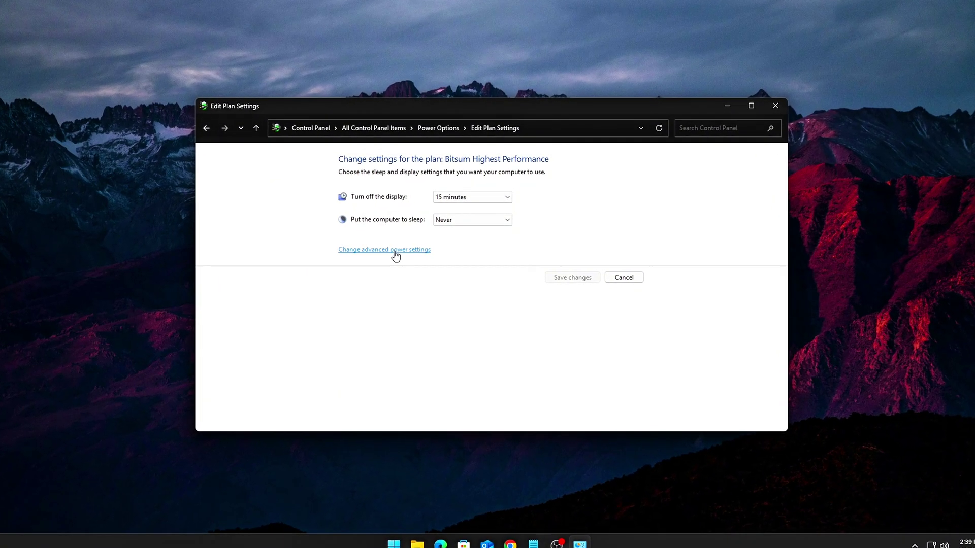
Step: Open the Bitsum Highest Performance plan's advanced power settings and center the dialog
{"action": "left_click", "coordinate": [395, 252]}
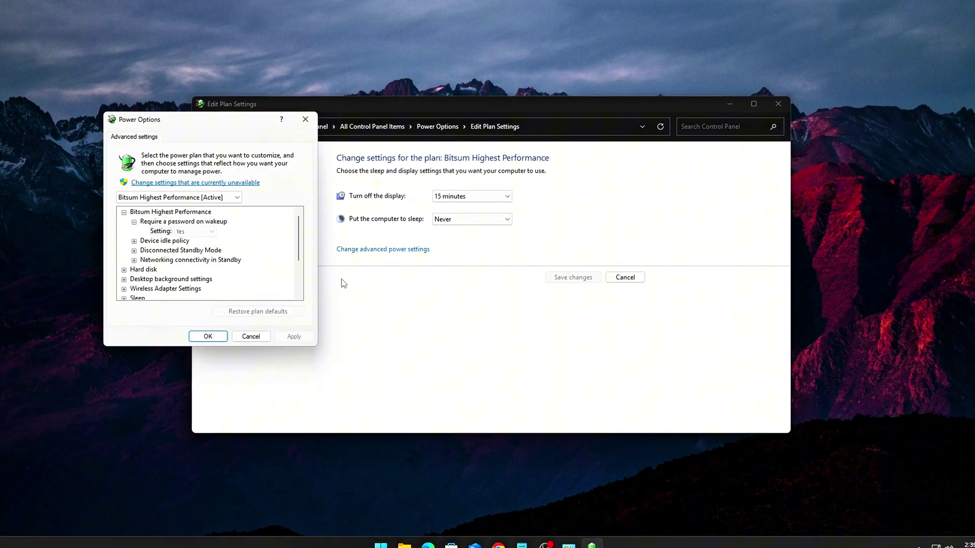
{"action": "left_click_drag", "start_coordinate": [164, 120], "coordinate": [430, 142]}
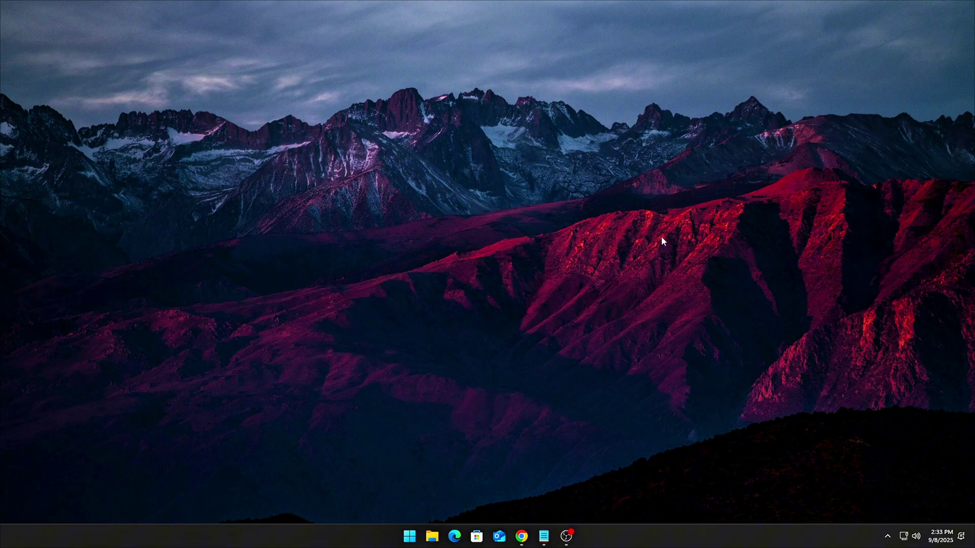
Step: Open Device Manager from the Win+X menu and turn on Show hidden devices
{"action": "key", "text": "super+x"}
{"action": "left_click", "coordinate": [384, 315]}
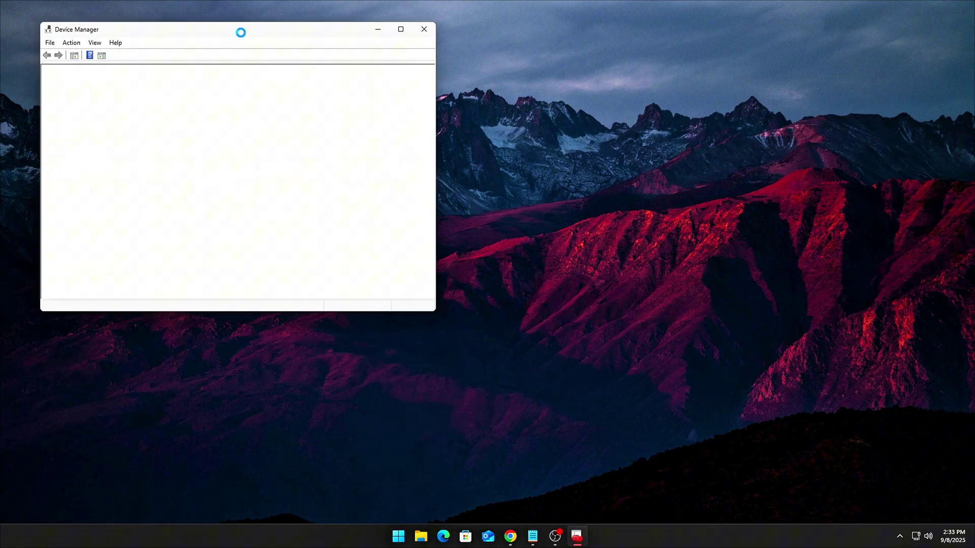
{"action": "left_click_drag", "start_coordinate": [240, 32], "coordinate": [451, 72]}
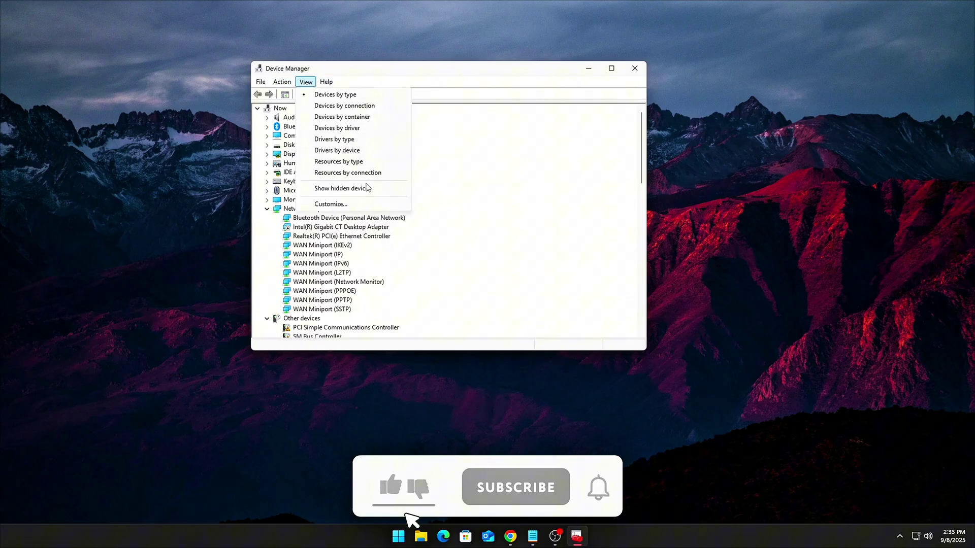
{"action": "left_click", "coordinate": [349, 188]}
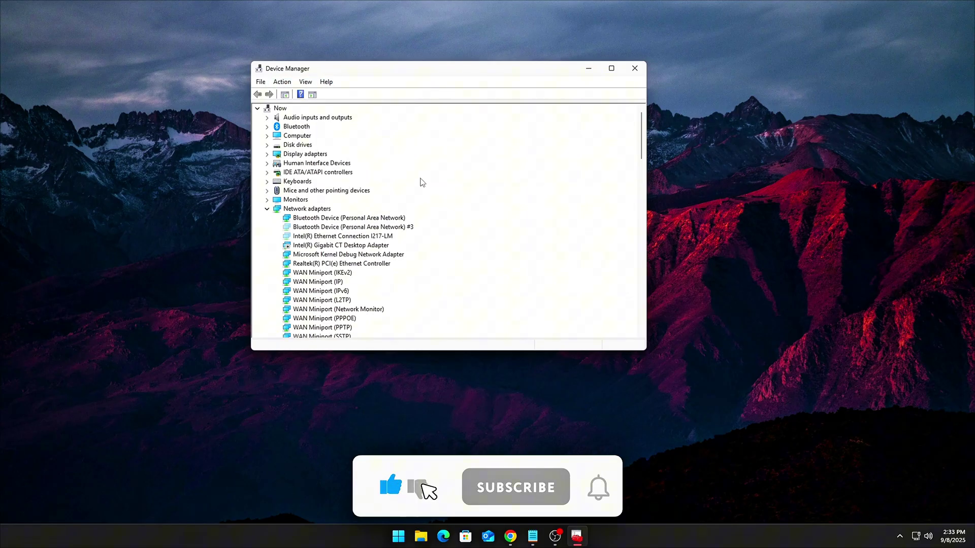
Step: Collapse Network adapters, scroll down and select the System CMOS/real time clock device
{"action": "left_click", "coordinate": [267, 209]}
{"action": "scroll", "coordinate": [269, 209], "scroll_direction": "down", "scroll_amount": 10}
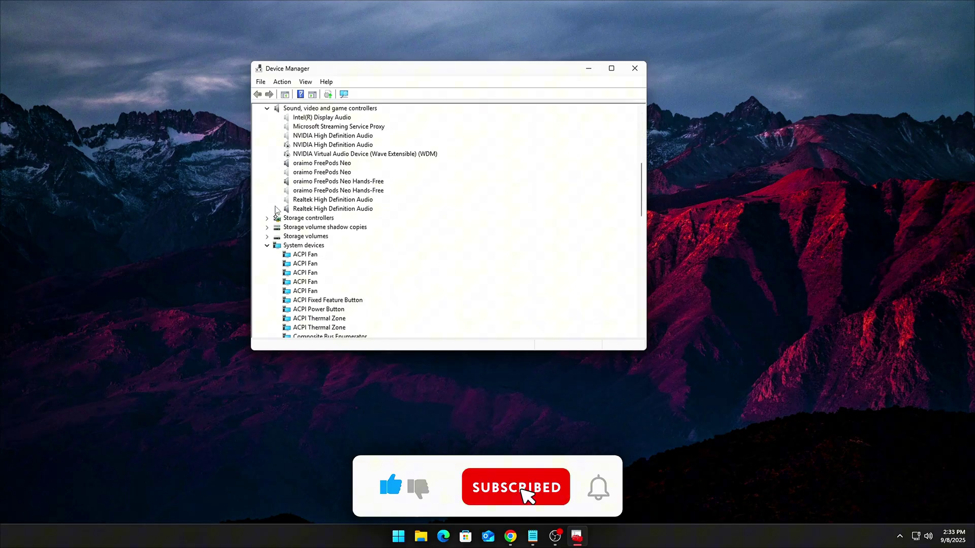
{"action": "scroll", "coordinate": [274, 222], "scroll_direction": "down", "scroll_amount": 3}
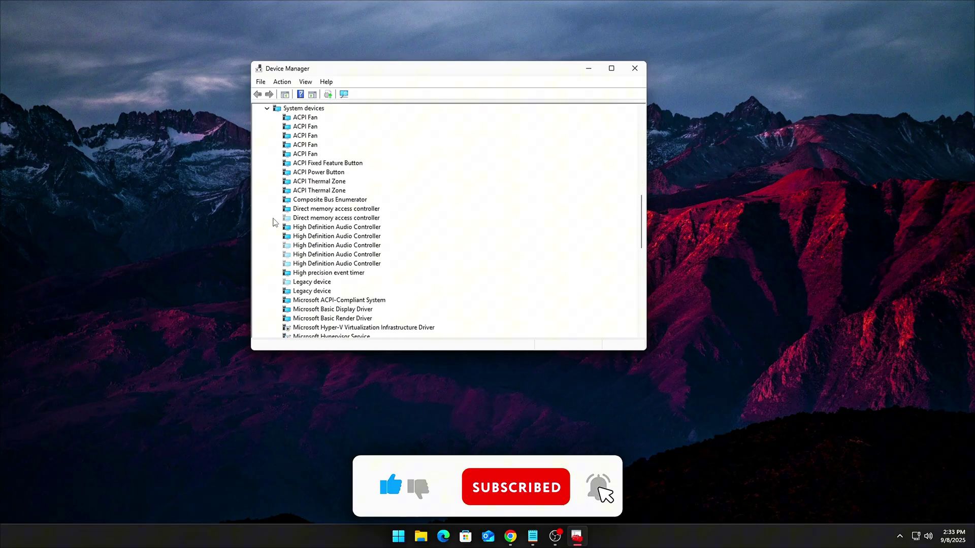
{"action": "scroll", "coordinate": [275, 222], "scroll_direction": "down", "scroll_amount": 4}
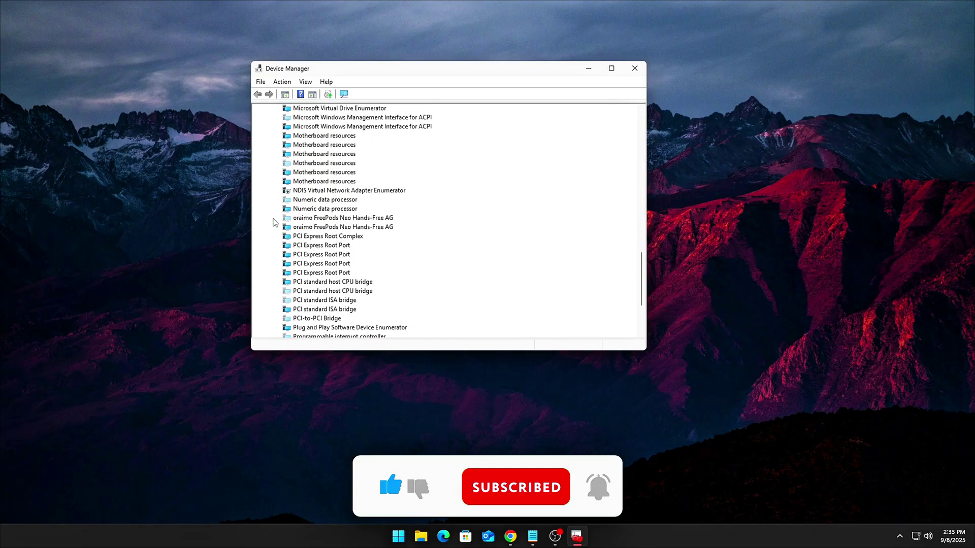
{"action": "scroll", "coordinate": [275, 222], "scroll_direction": "down", "scroll_amount": 4}
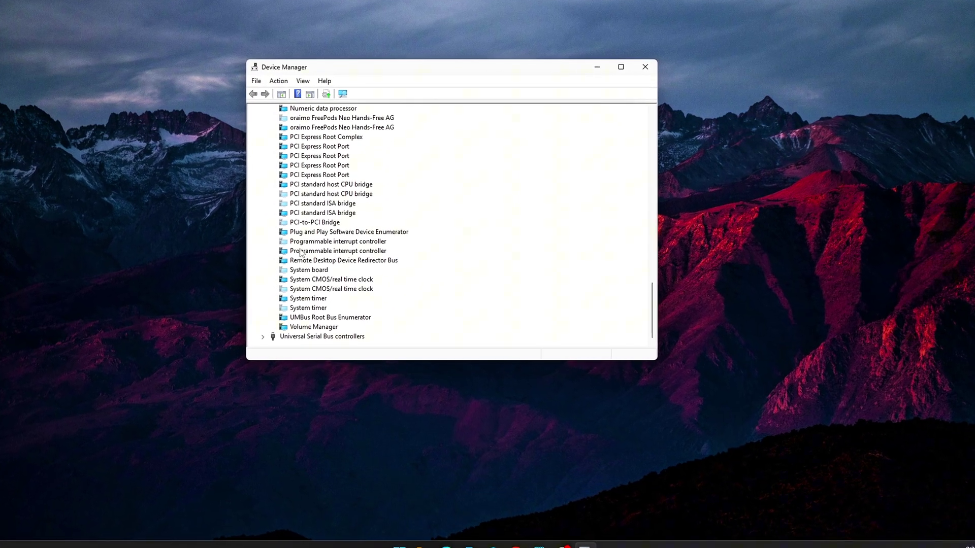
{"action": "left_click", "coordinate": [314, 289]}
{"action": "scroll", "coordinate": [315, 290], "scroll_direction": "up", "scroll_amount": 3}
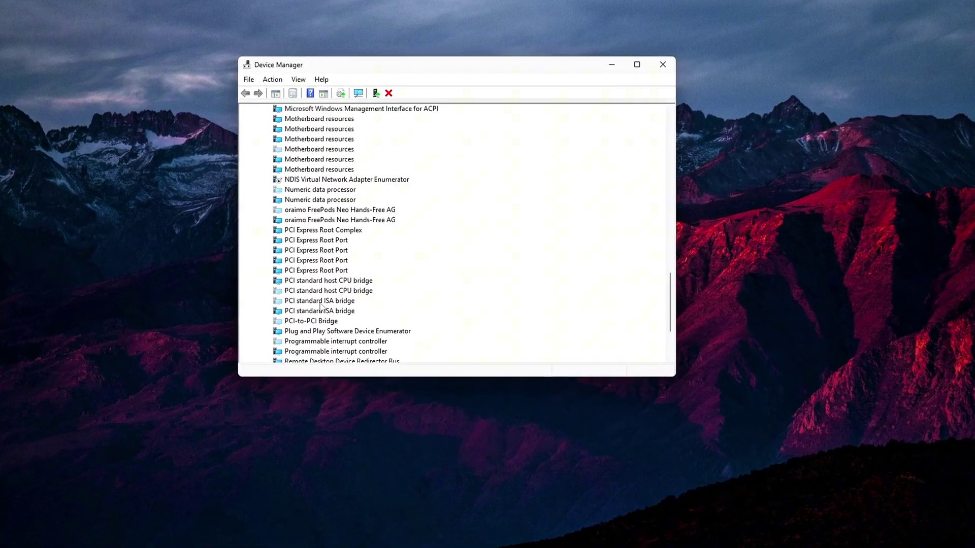
{"action": "scroll", "coordinate": [311, 306], "scroll_direction": "up", "scroll_amount": 10}
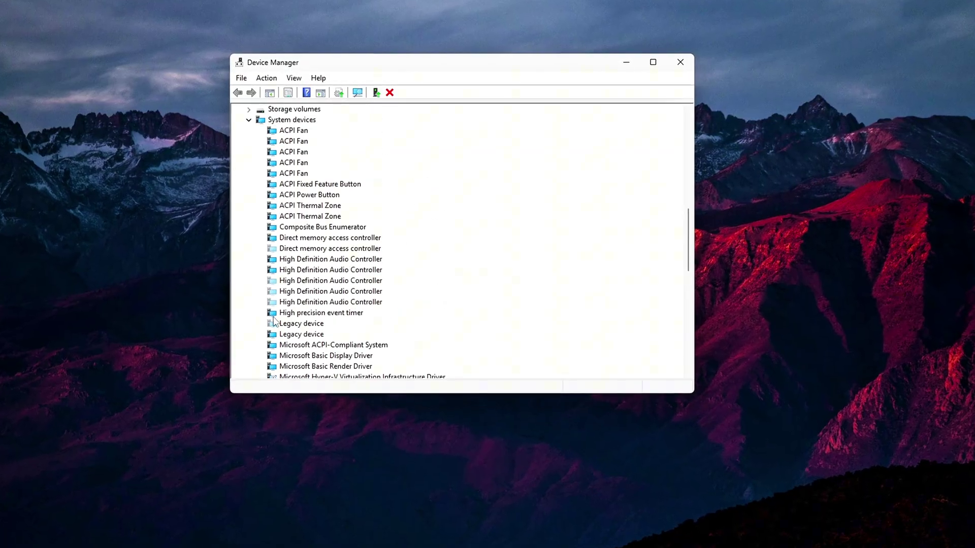
{"action": "scroll", "coordinate": [273, 321], "scroll_direction": "up", "scroll_amount": 3}
Step: Collapse and re-expand System devices, then scroll through its entries
{"action": "left_click", "coordinate": [248, 363]}
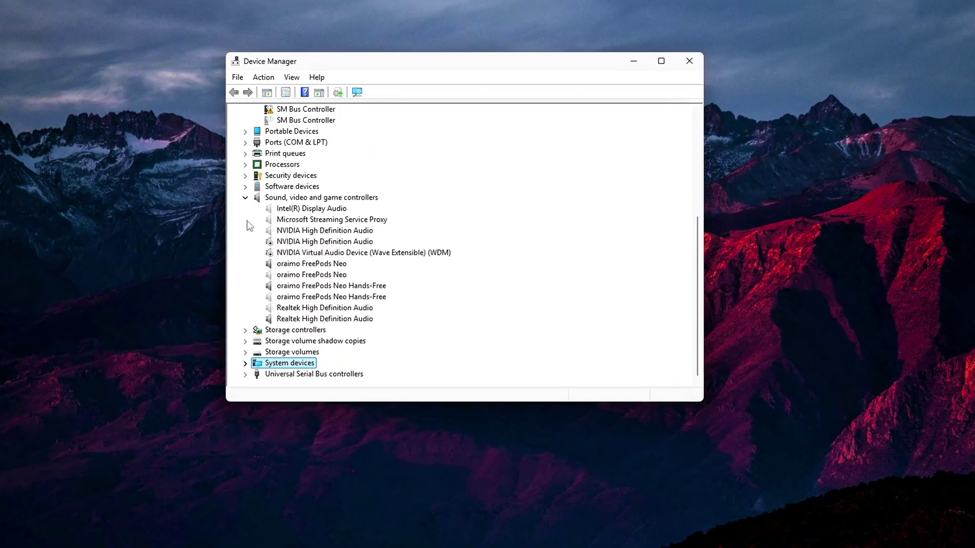
{"action": "left_click", "coordinate": [242, 370]}
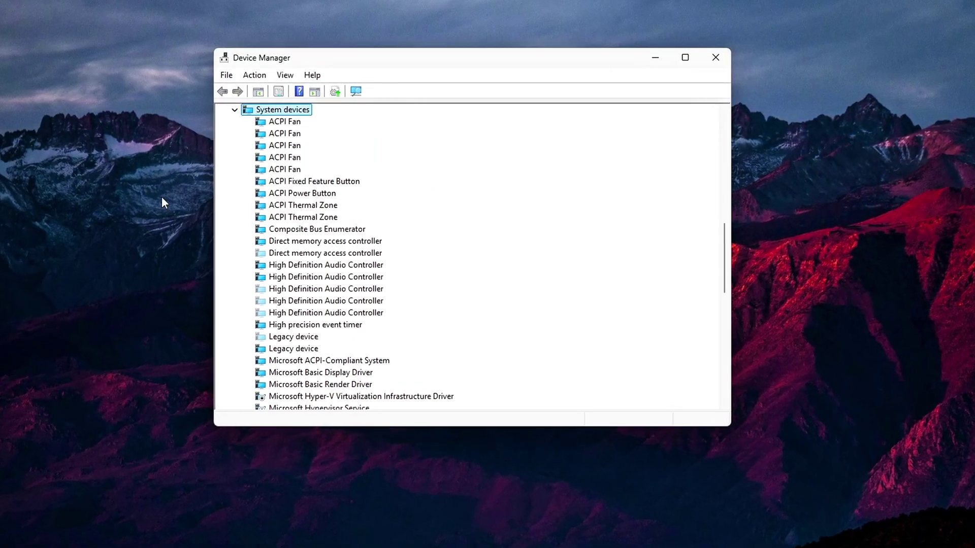
{"action": "scroll", "coordinate": [322, 266], "scroll_direction": "down", "scroll_amount": 2}
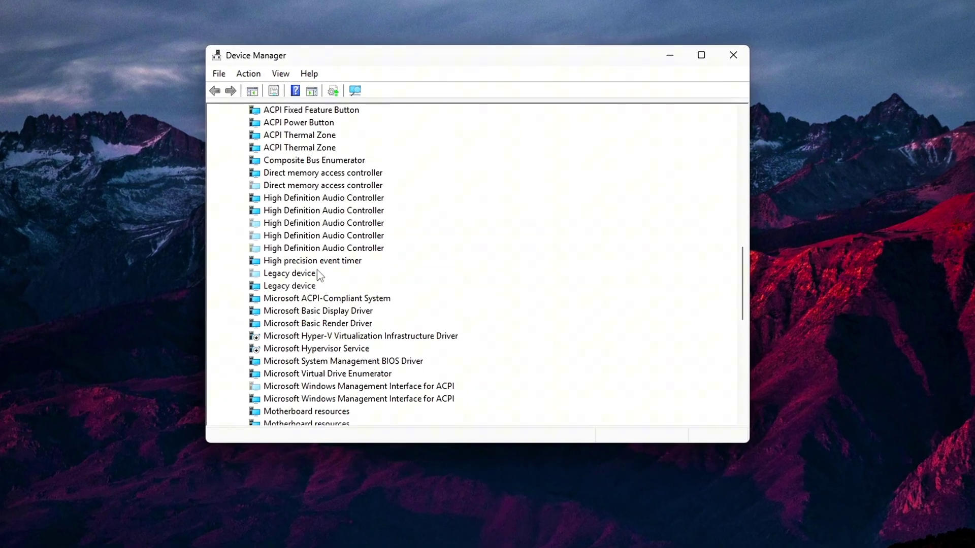
{"action": "scroll", "coordinate": [319, 275], "scroll_direction": "down", "scroll_amount": 1}
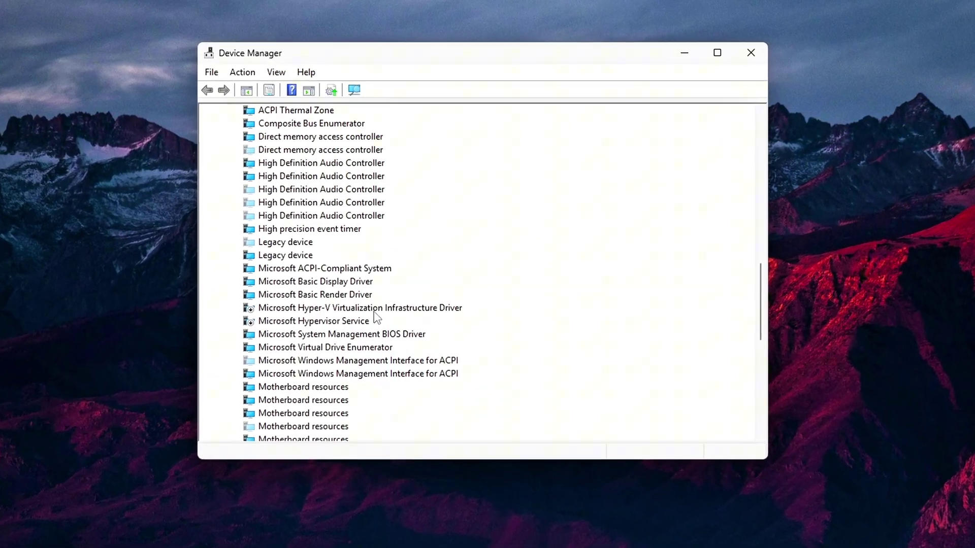
{"action": "scroll", "coordinate": [375, 318], "scroll_direction": "down", "scroll_amount": 7}
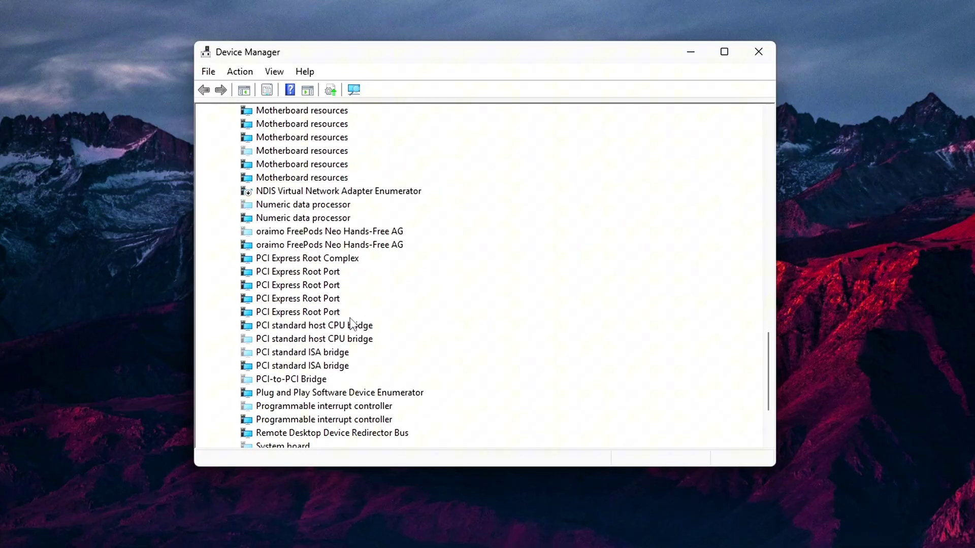
{"action": "scroll", "coordinate": [356, 317], "scroll_direction": "down", "scroll_amount": 3}
{"action": "scroll", "coordinate": [477, 313], "scroll_direction": "up", "scroll_amount": 3}
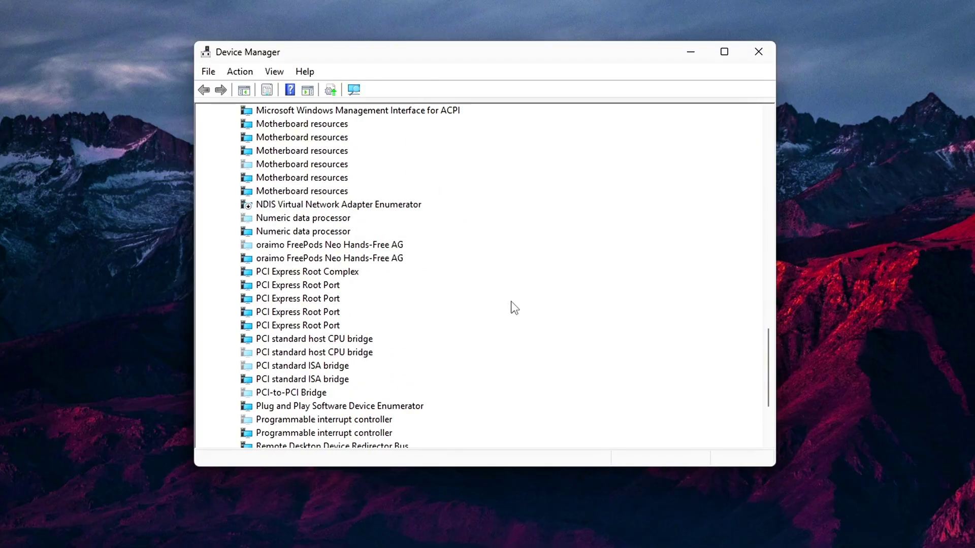
{"action": "scroll", "coordinate": [514, 307], "scroll_direction": "up", "scroll_amount": 2}
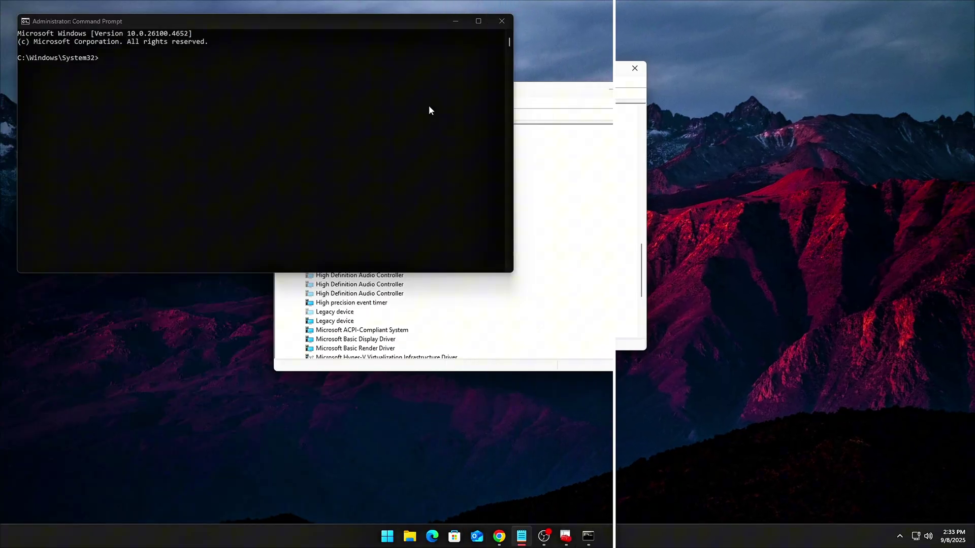
Step: Run powercfg /energy to generate energy-report.html and highlight the report's file path
{"action": "left_click_drag", "start_coordinate": [374, 33], "coordinate": [561, 124]}
{"action": "type", "text": "powercfg /energy"}
{"action": "key", "text": "Return"}
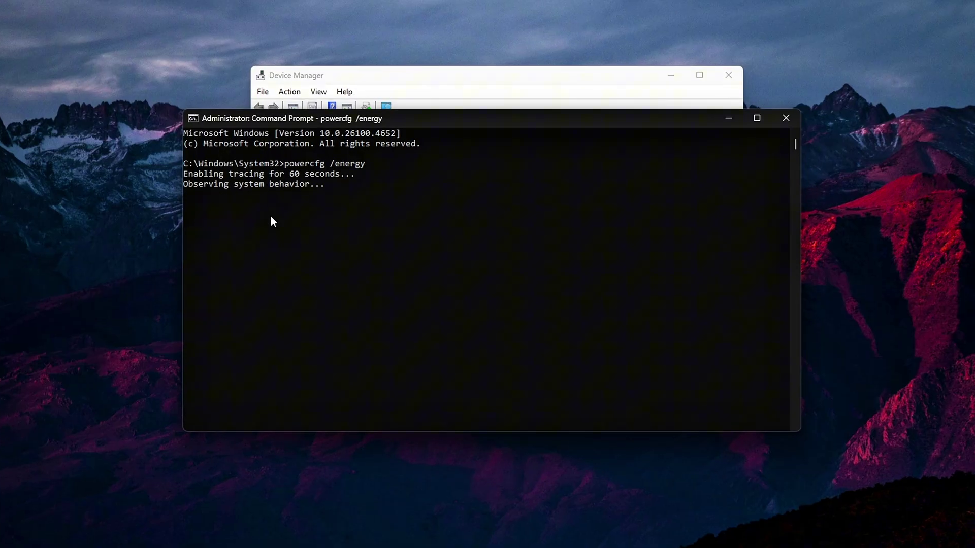
{"action": "key", "text": "Return"}
{"action": "key", "text": "Return"}
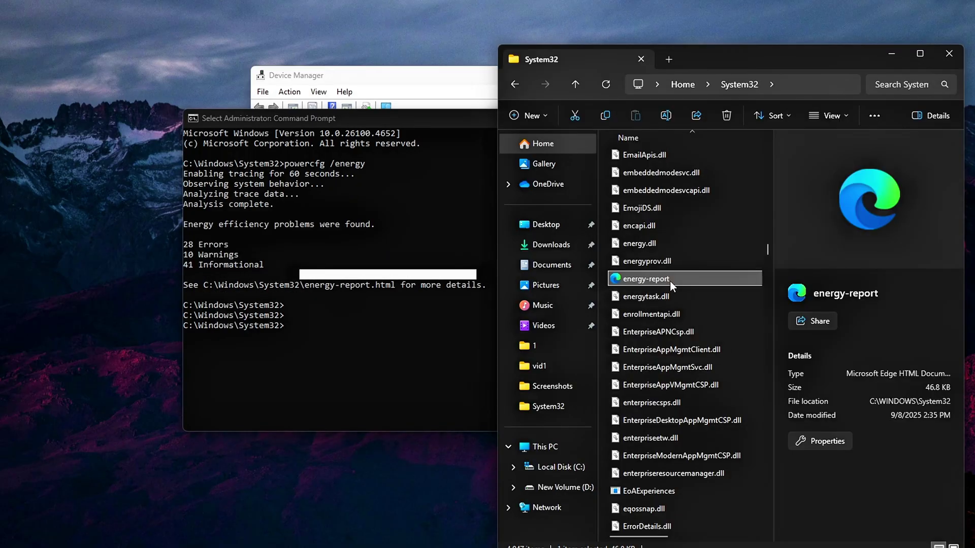
{"action": "left_click", "coordinate": [394, 281]}
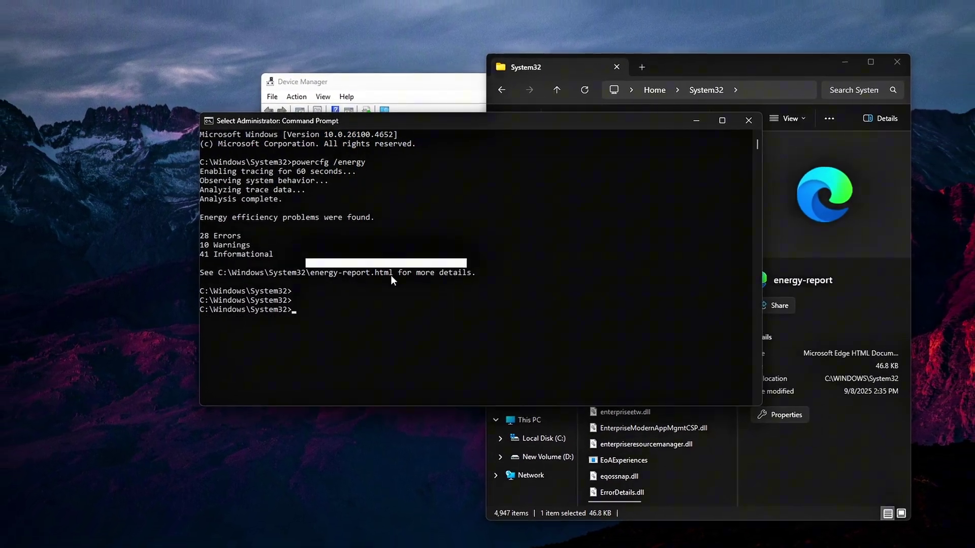
{"action": "left_click_drag", "start_coordinate": [391, 275], "coordinate": [241, 273]}
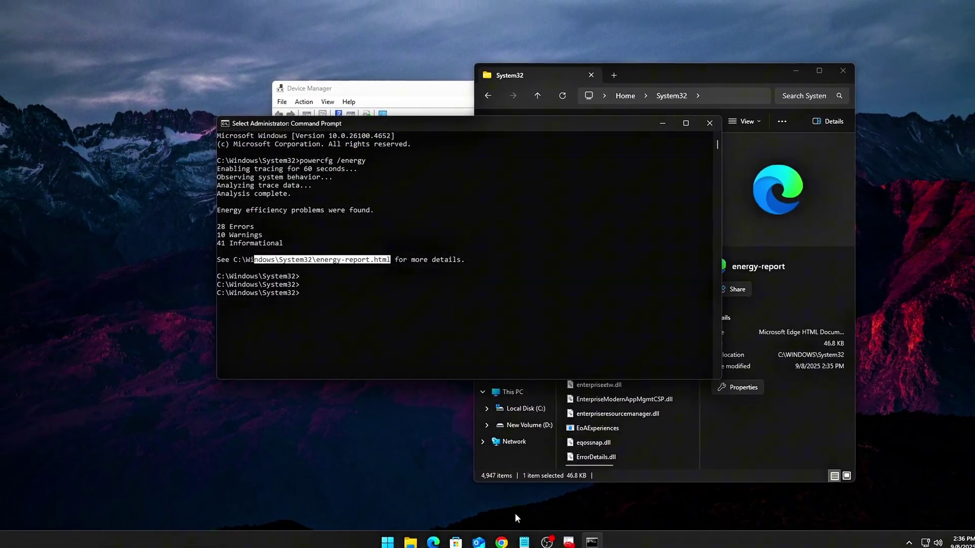
Step: Review energy-report.html in Chrome, then close Chrome and the System32 folder window
{"action": "mouse_move", "coordinate": [501, 541]}
{"action": "left_click", "coordinate": [561, 480]}
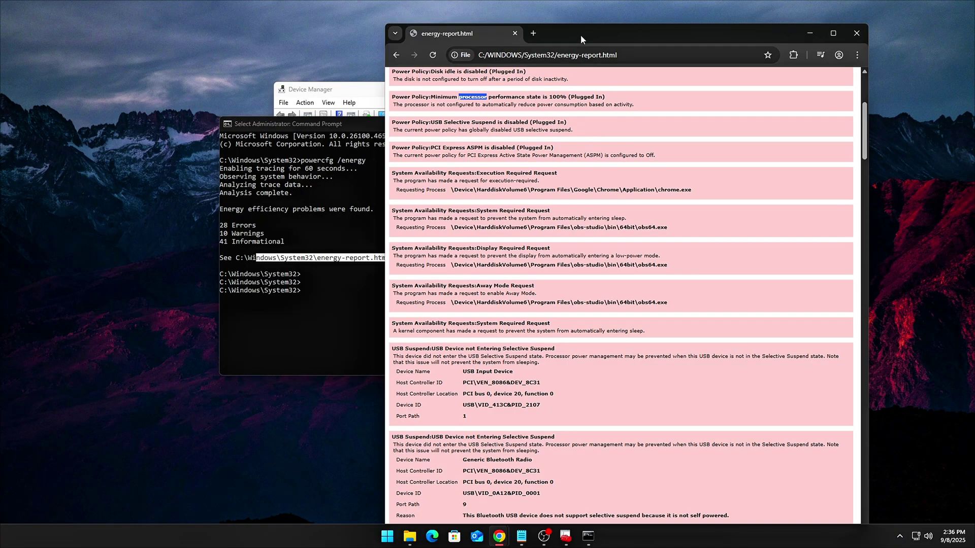
{"action": "left_click_drag", "start_coordinate": [580, 35], "coordinate": [655, 19]}
{"action": "scroll", "coordinate": [817, 188], "scroll_direction": "down", "scroll_amount": 5}
{"action": "left_click_drag", "start_coordinate": [942, 151], "coordinate": [912, 190]}
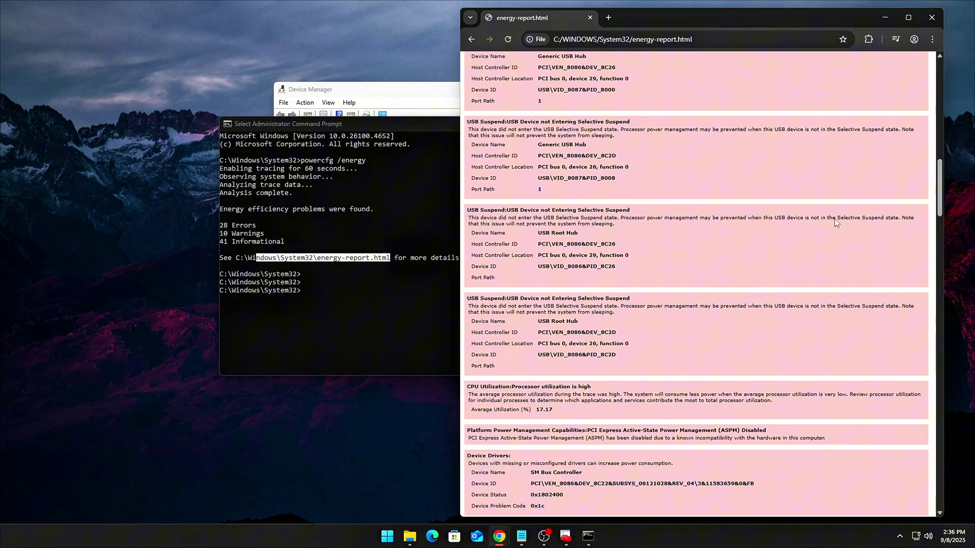
{"action": "left_click", "coordinate": [938, 14]}
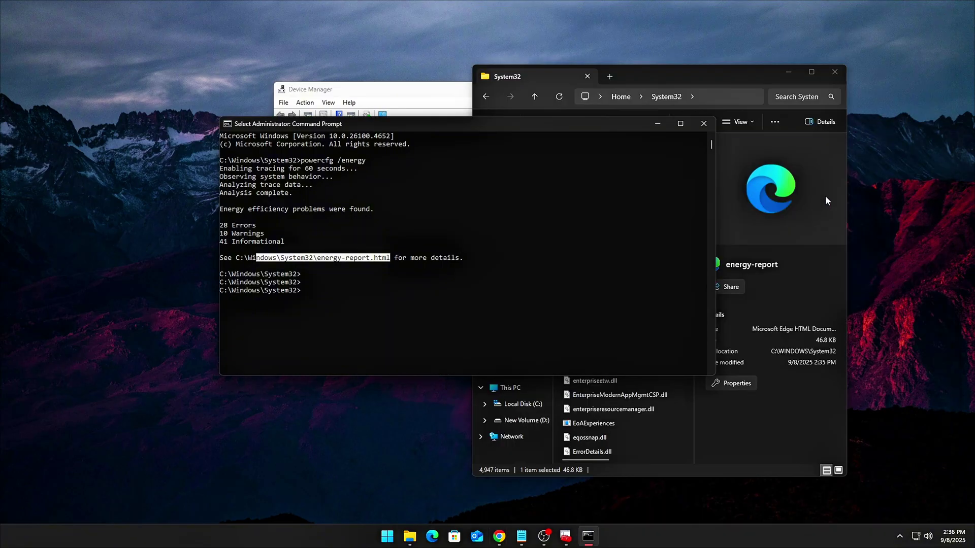
{"action": "left_click", "coordinate": [835, 73]}
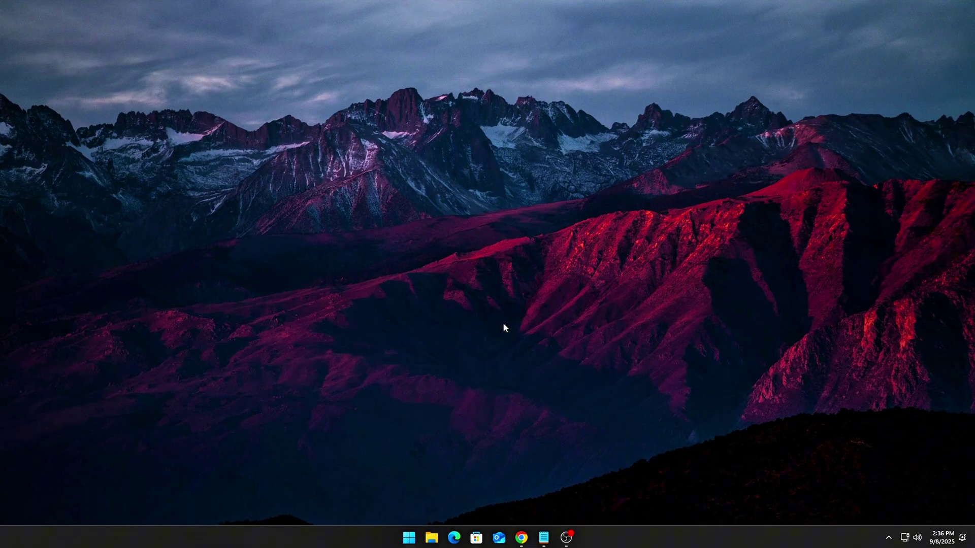
Step: Open Device Manager from Win+X, center it and enlarge the window to show more categories
{"action": "key", "text": "super+x"}
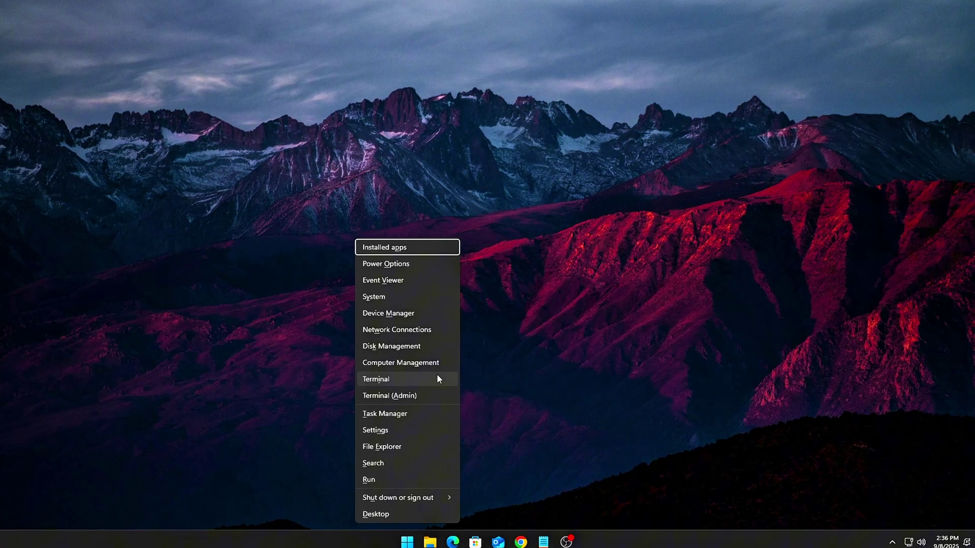
{"action": "left_click", "coordinate": [403, 312]}
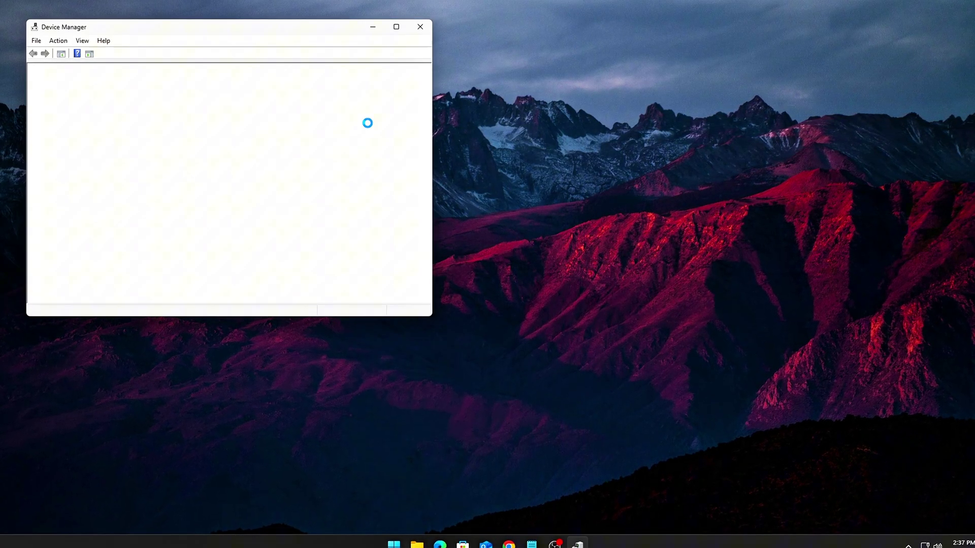
{"action": "left_click_drag", "start_coordinate": [335, 34], "coordinate": [609, 91]}
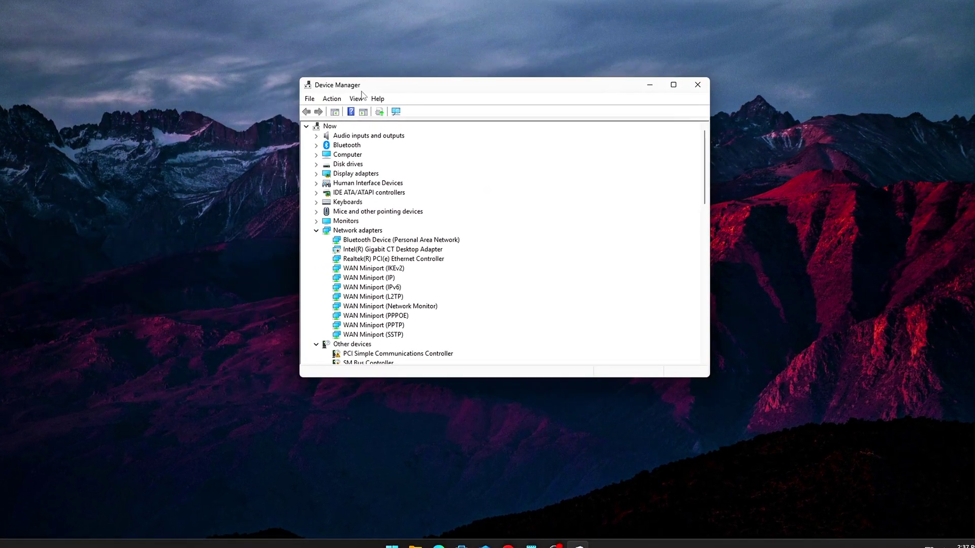
{"action": "left_click_drag", "start_coordinate": [300, 77], "coordinate": [211, 11]}
{"action": "left_click_drag", "start_coordinate": [276, 19], "coordinate": [319, 71]}
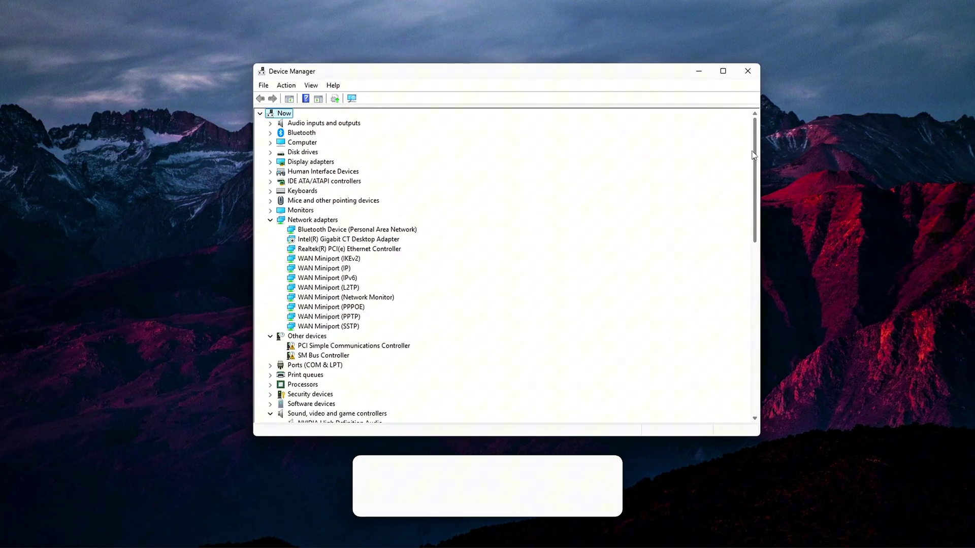
{"action": "left_click_drag", "start_coordinate": [754, 155], "coordinate": [760, 207]}
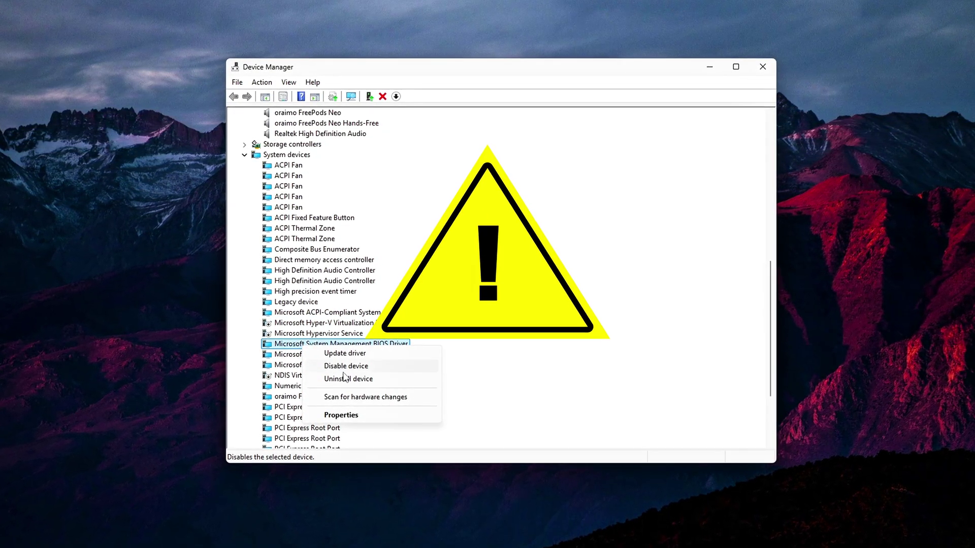
{"action": "left_click", "coordinate": [373, 304]}
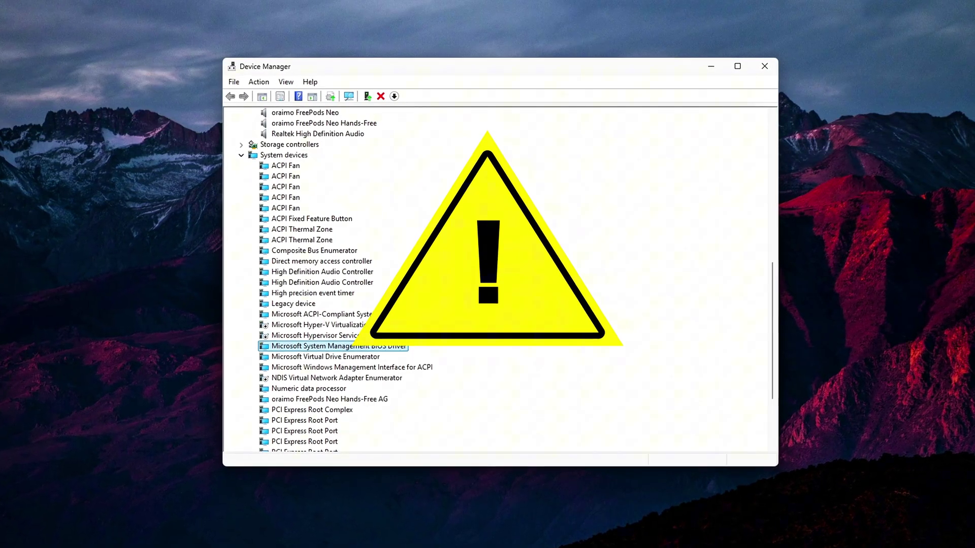
{"action": "left_click", "coordinate": [345, 314]}
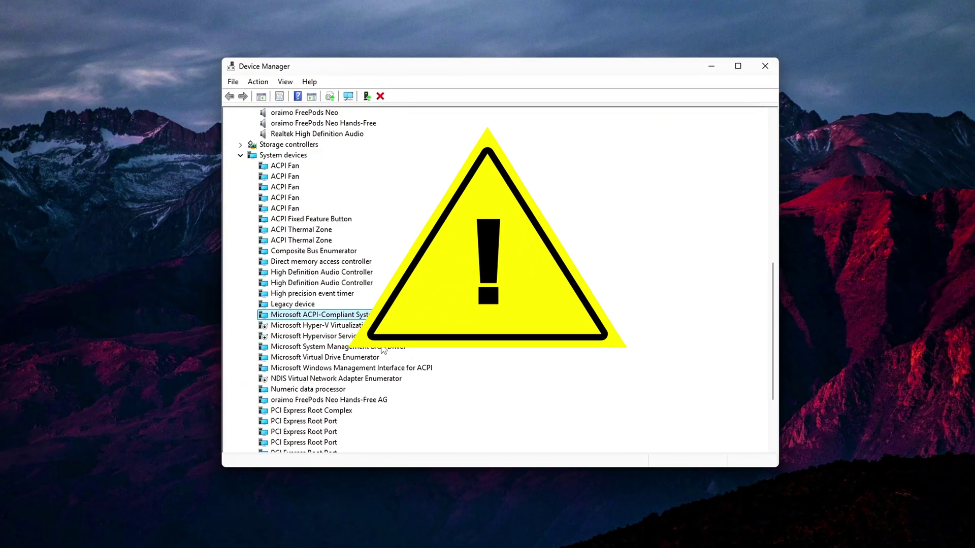
{"action": "left_click", "coordinate": [285, 167]}
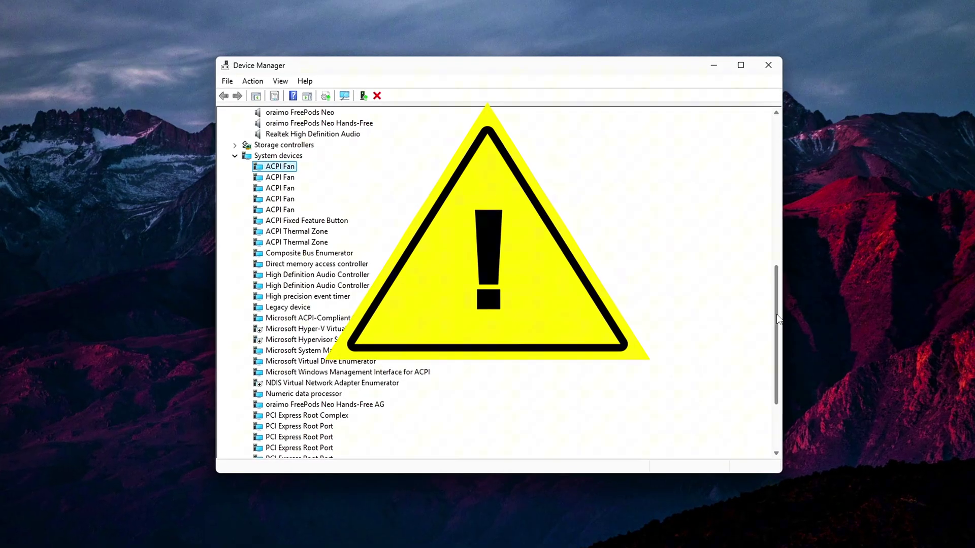
{"action": "left_click_drag", "start_coordinate": [777, 320], "coordinate": [778, 328]}
{"action": "left_click", "coordinate": [232, 134]}
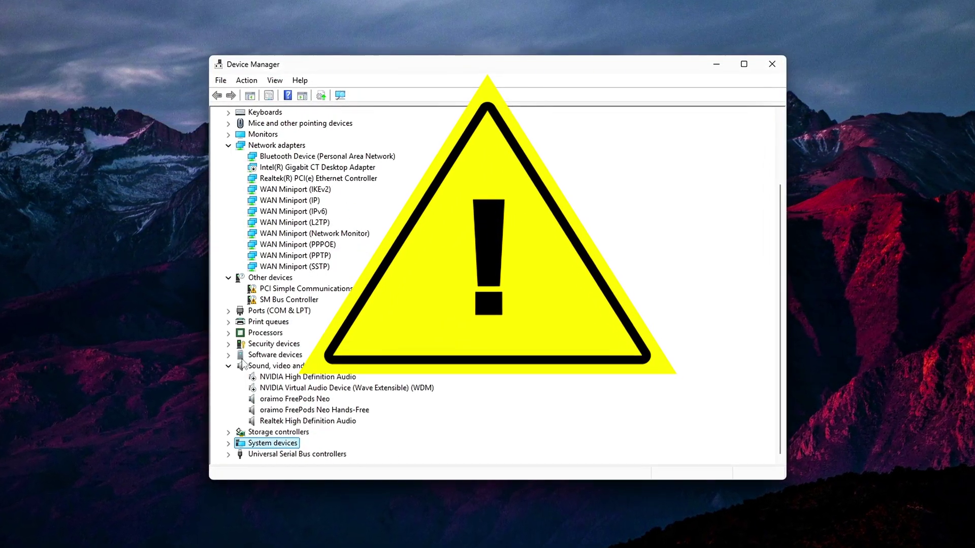
{"action": "left_click", "coordinate": [224, 446]}
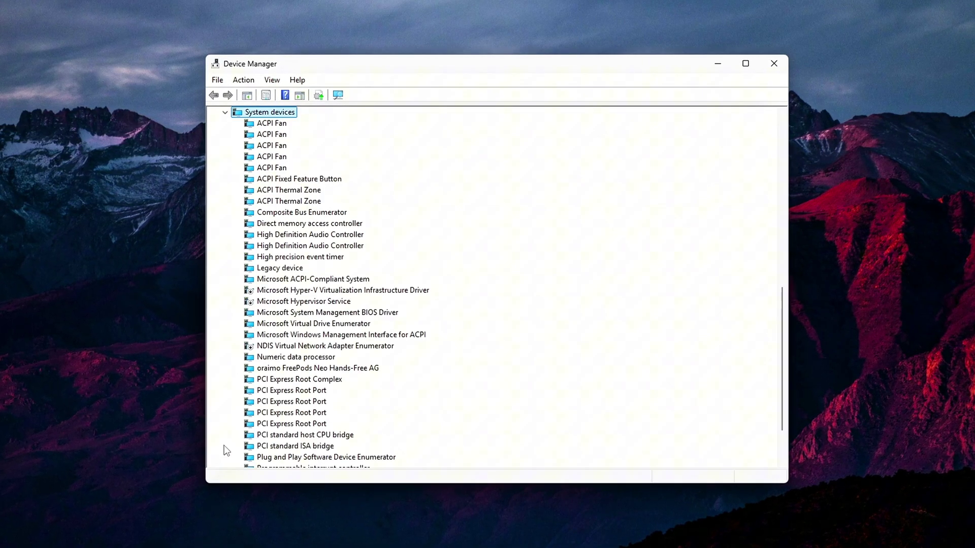
{"action": "mouse_move", "coordinate": [781, 308]}
{"action": "left_mouse_down"}
{"action": "mouse_move", "coordinate": [782, 350]}
{"action": "mouse_move", "coordinate": [784, 289]}
{"action": "mouse_move", "coordinate": [793, 308]}
{"action": "left_mouse_up"}
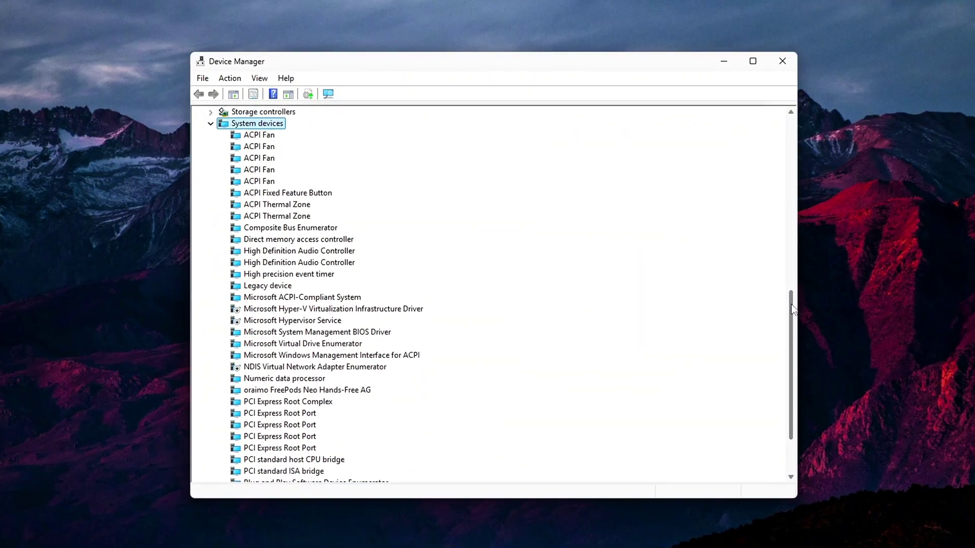
Step: Close the Device Manager window
{"action": "left_click", "coordinate": [782, 61]}
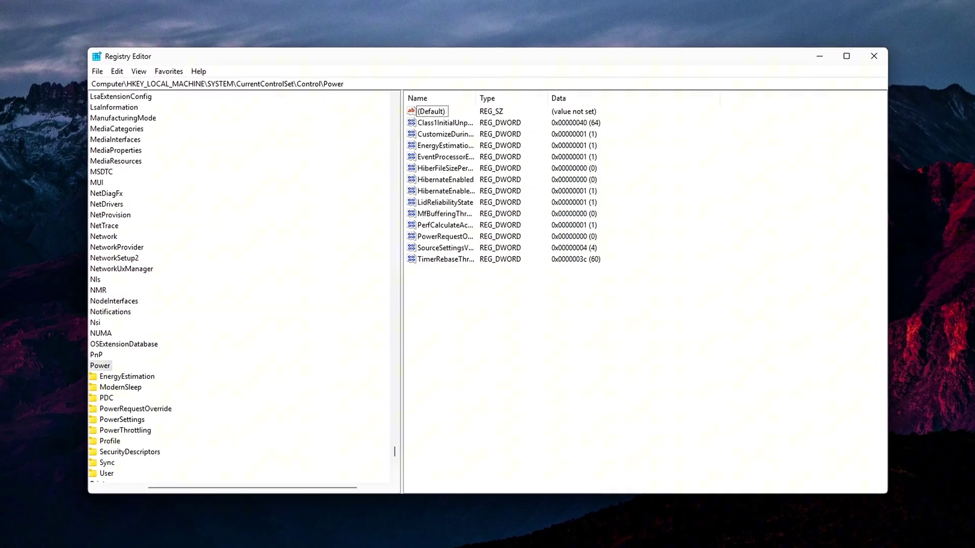
Step: Launch Registry Editor from the Run dialog and go to the Control\Power key
{"action": "key", "text": "alt+F4"}
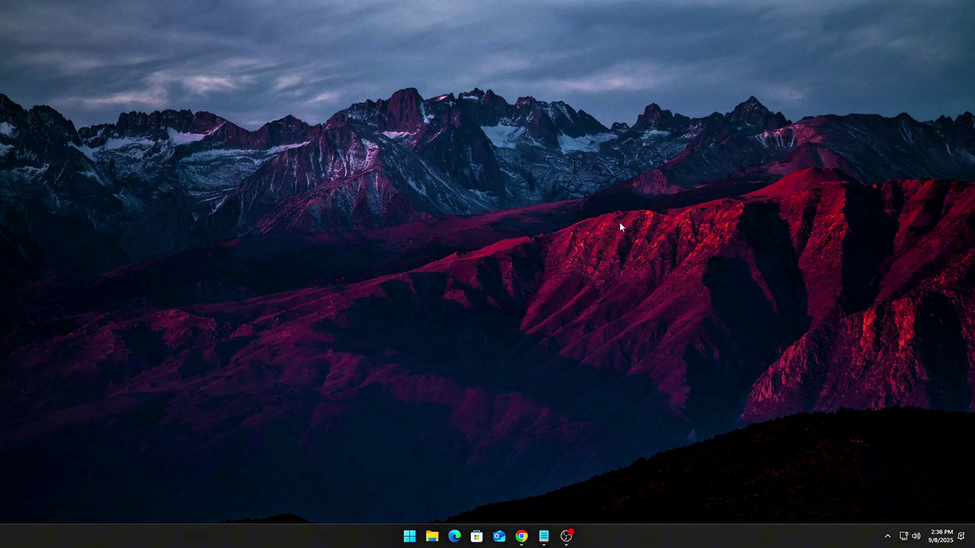
{"action": "left_click_drag", "start_coordinate": [141, 423], "coordinate": [486, 233]}
{"action": "key", "text": "Return"}
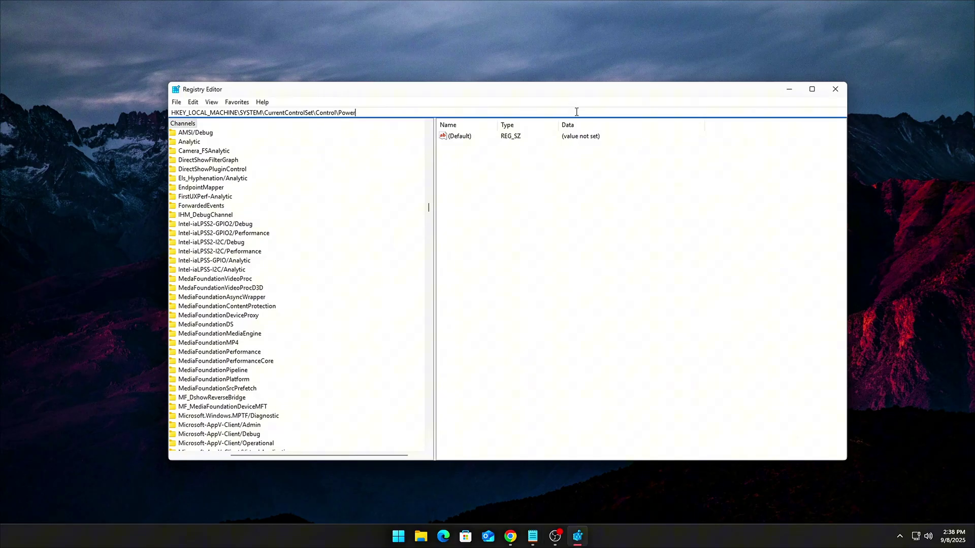
{"action": "key", "text": "Return"}
{"action": "left_click_drag", "start_coordinate": [451, 209], "coordinate": [505, 392]}
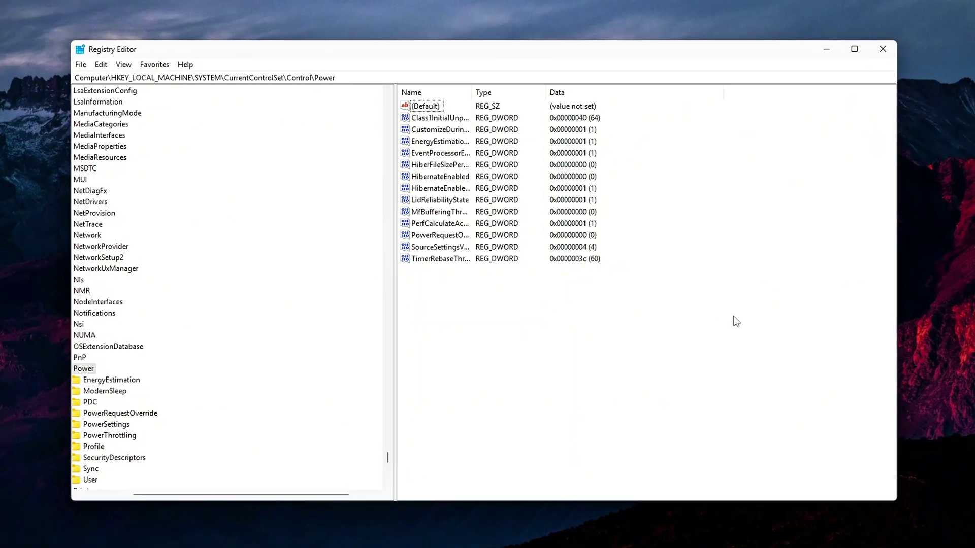
Step: Go to PowerSettings and set the 0e796bdb subkey's Attributes to 2
{"action": "left_click", "coordinate": [563, 77]}
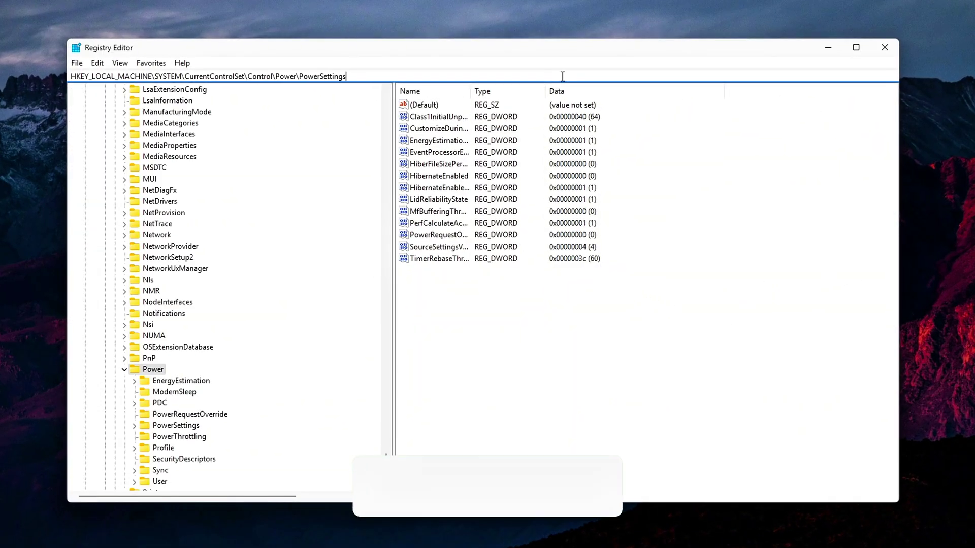
{"action": "key", "text": "Return"}
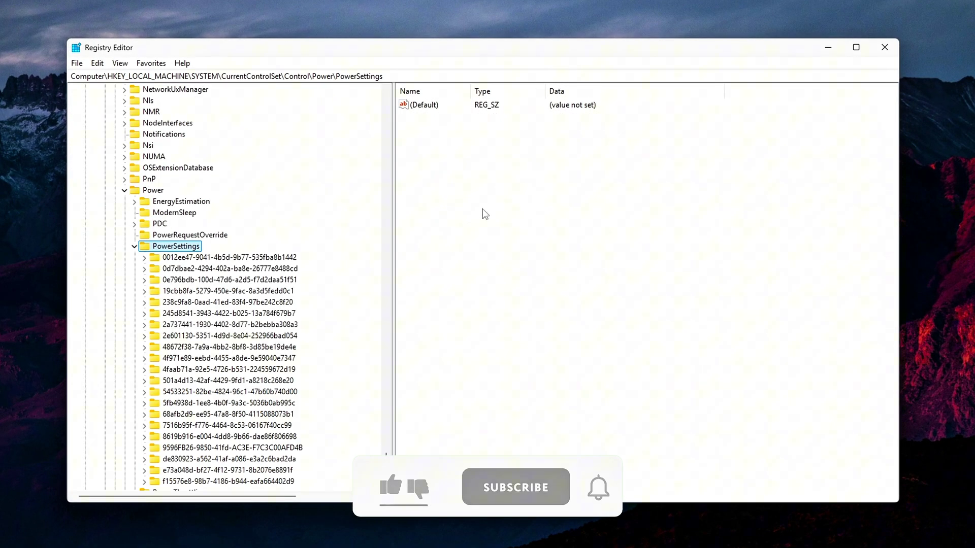
{"action": "left_click", "coordinate": [261, 257]}
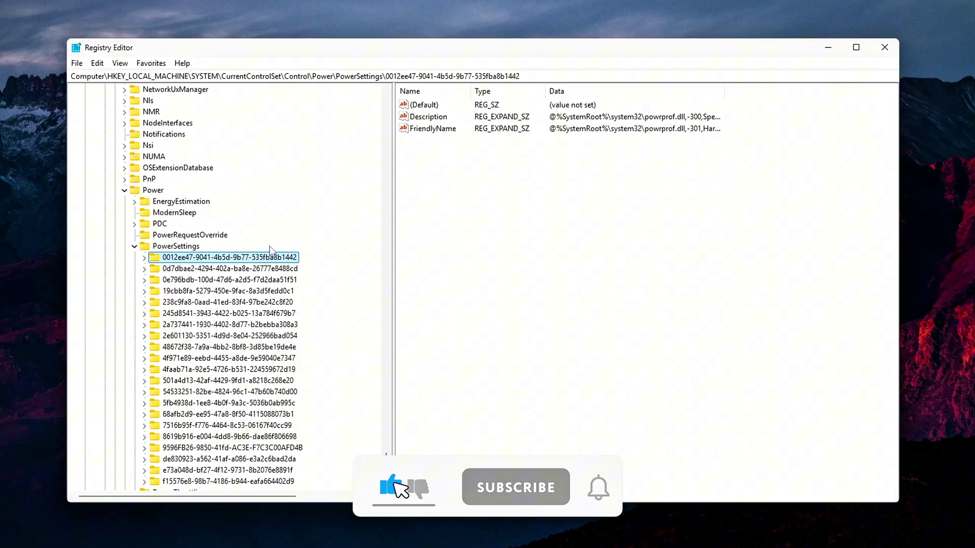
{"action": "scroll", "coordinate": [260, 253], "scroll_direction": "down", "scroll_amount": 2}
{"action": "left_click", "coordinate": [264, 202]}
{"action": "left_click", "coordinate": [265, 213]}
{"action": "double_click", "coordinate": [427, 116]}
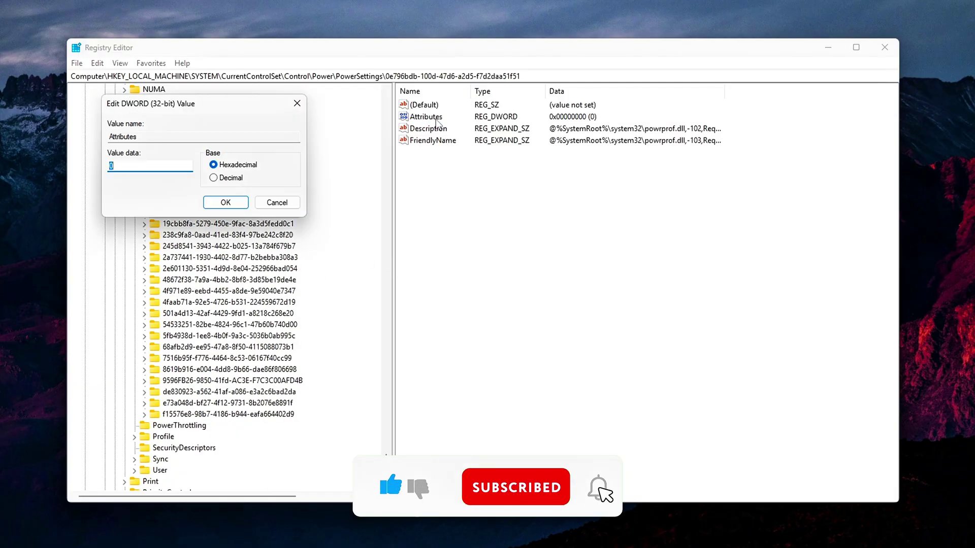
{"action": "type", "text": "2"}
{"action": "left_click", "coordinate": [226, 200]}
Step: Set Attributes to 2 in the 245d8541 and 4faab71a subkeys
{"action": "key", "text": "Down"}
{"action": "key", "text": "Down"}
{"action": "key", "text": "Down"}
{"action": "key", "text": "Down"}
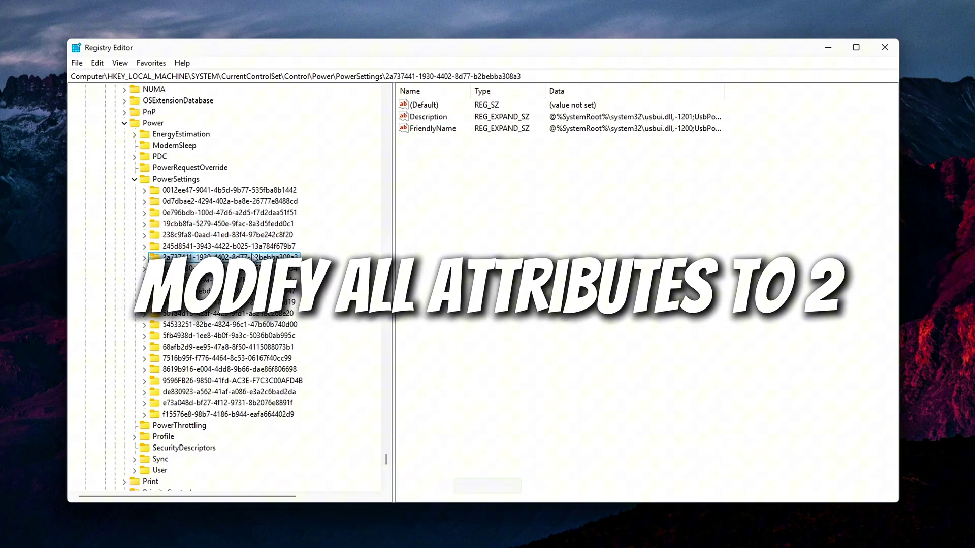
{"action": "key", "text": "Up"}
{"action": "double_click", "coordinate": [426, 116]}
{"action": "type", "text": "2"}
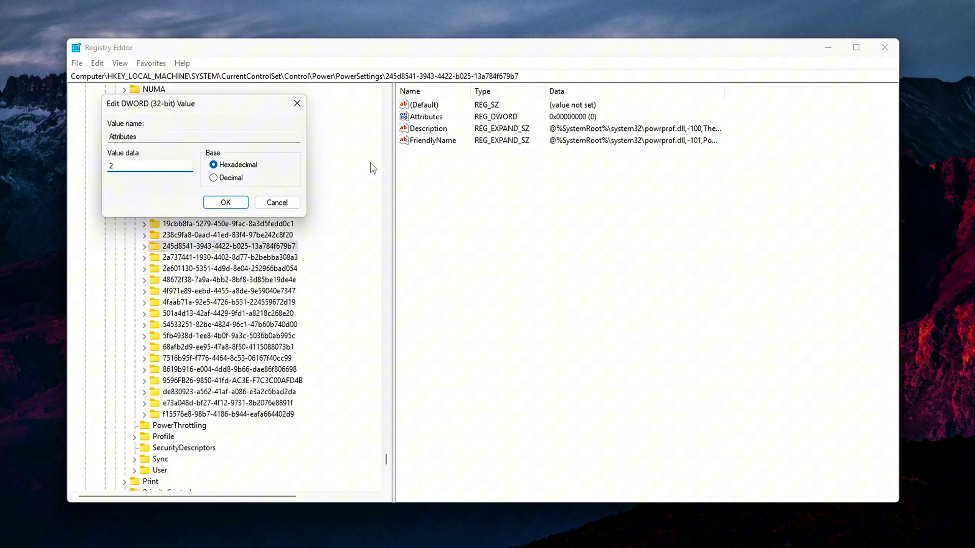
{"action": "left_click", "coordinate": [226, 203]}
{"action": "key", "text": "Down"}
{"action": "key", "text": "Down"}
{"action": "key", "text": "Down"}
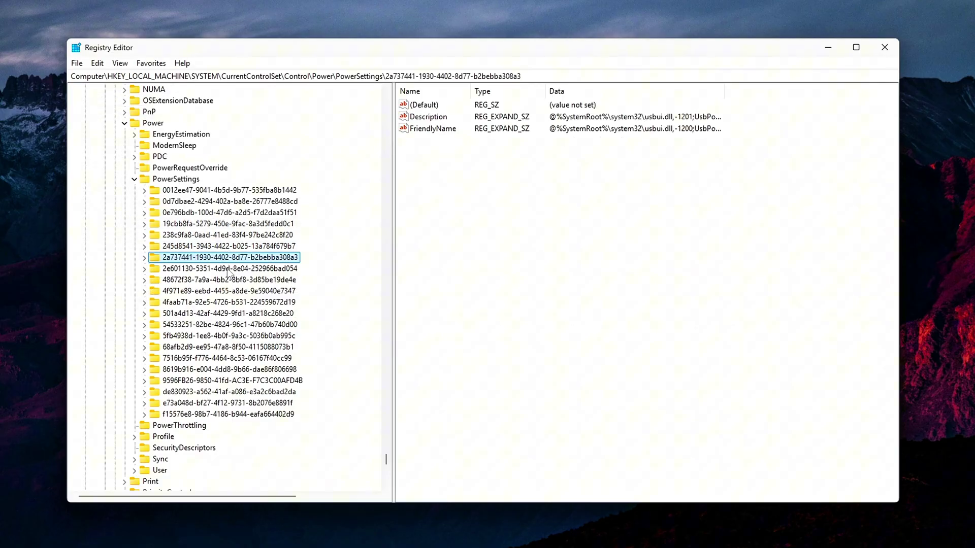
{"action": "key", "text": "Down"}
{"action": "key", "text": "Down"}
{"action": "key", "text": "Up"}
{"action": "double_click", "coordinate": [425, 117]}
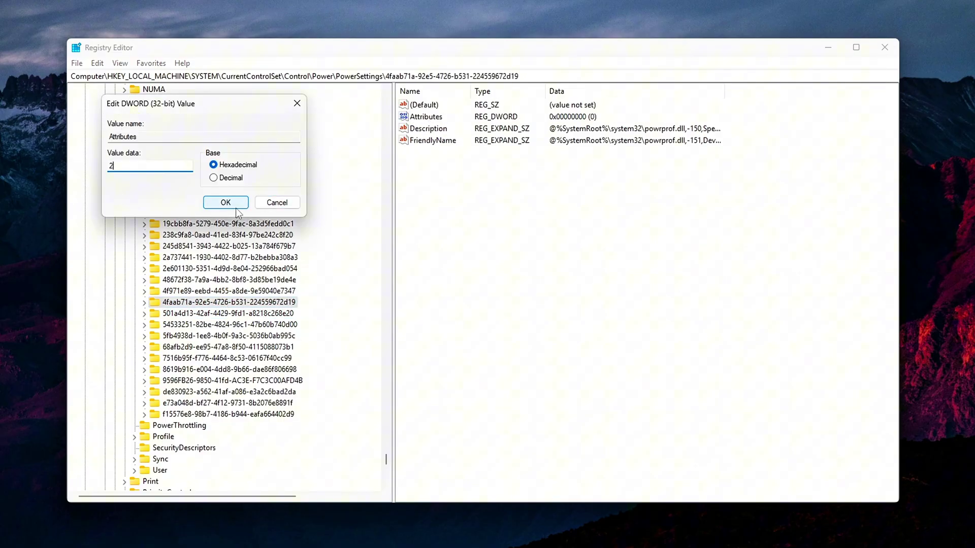
{"action": "left_click", "coordinate": [236, 207]}
Step: Set Attributes to 2 in the 68afb2d9 and f15576e8 subkeys
{"action": "key", "text": "Down"}
{"action": "left_click", "coordinate": [220, 350]}
{"action": "key", "text": "Up"}
{"action": "key", "text": "Down"}
{"action": "double_click", "coordinate": [429, 117]}
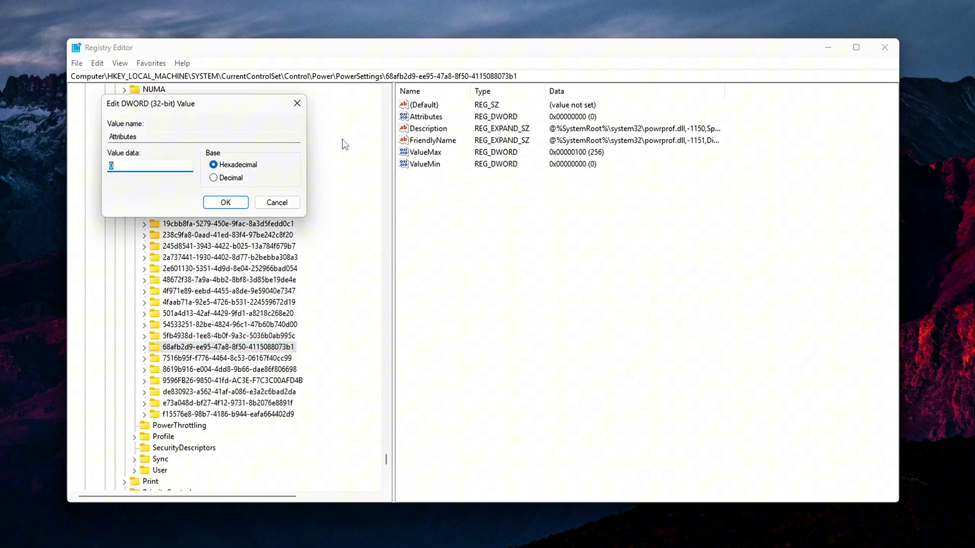
{"action": "left_click", "coordinate": [226, 202]}
{"action": "left_click", "coordinate": [235, 369]}
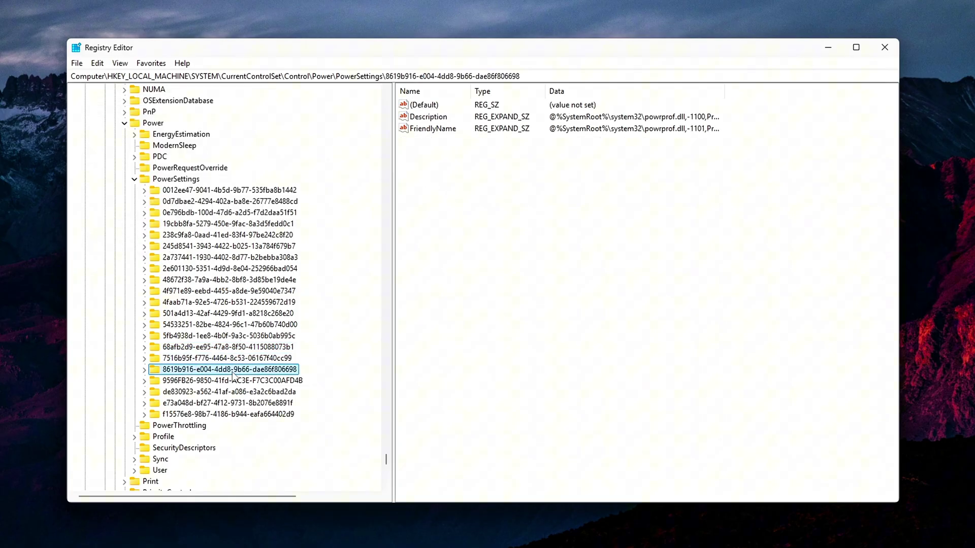
{"action": "left_click", "coordinate": [231, 382]}
{"action": "left_click", "coordinate": [221, 403]}
{"action": "left_click", "coordinate": [224, 414]}
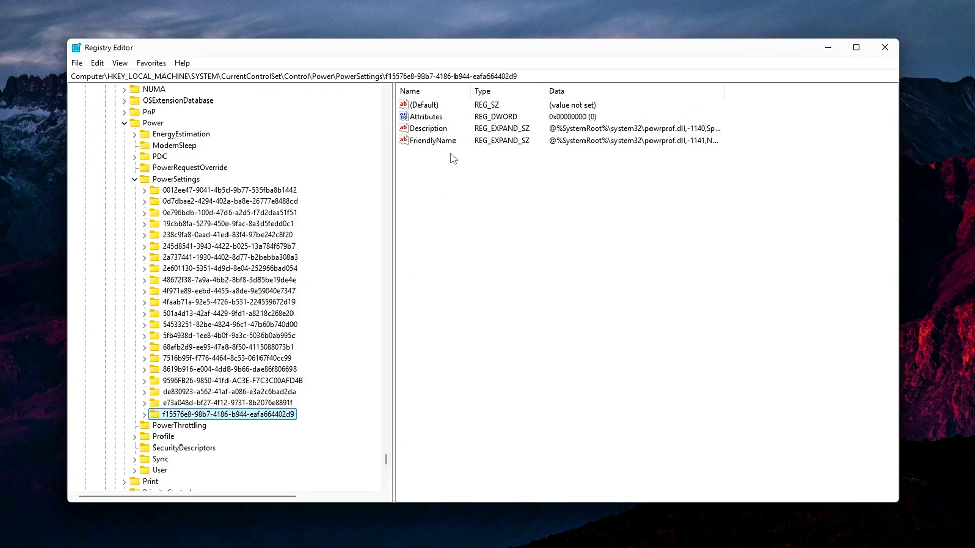
{"action": "double_click", "coordinate": [429, 117]}
{"action": "left_click", "coordinate": [245, 204]}
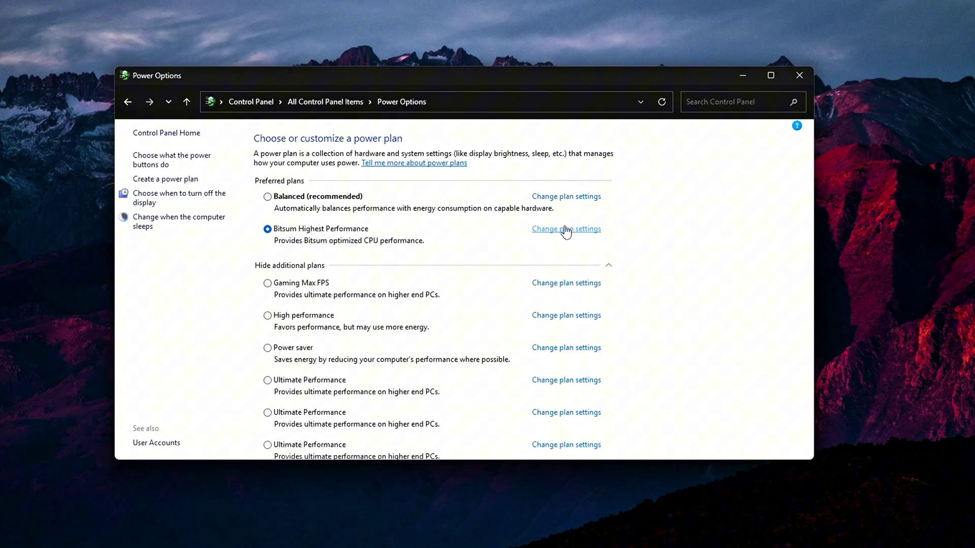
Step: Open the Bitsum Highest Performance plan's advanced power settings dialog
{"action": "left_click", "coordinate": [566, 229]}
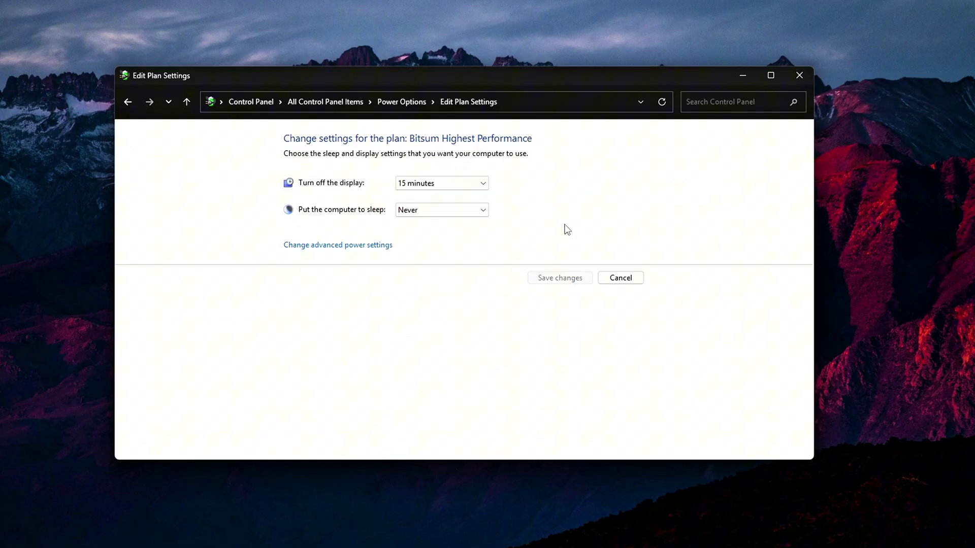
{"action": "left_click", "coordinate": [356, 244]}
{"action": "left_click_drag", "start_coordinate": [82, 96], "coordinate": [395, 121]}
{"action": "mouse_move", "coordinate": [548, 256]}
{"action": "left_mouse_down"}
{"action": "mouse_move", "coordinate": [544, 300]}
{"action": "mouse_move", "coordinate": [545, 243]}
{"action": "left_mouse_up"}
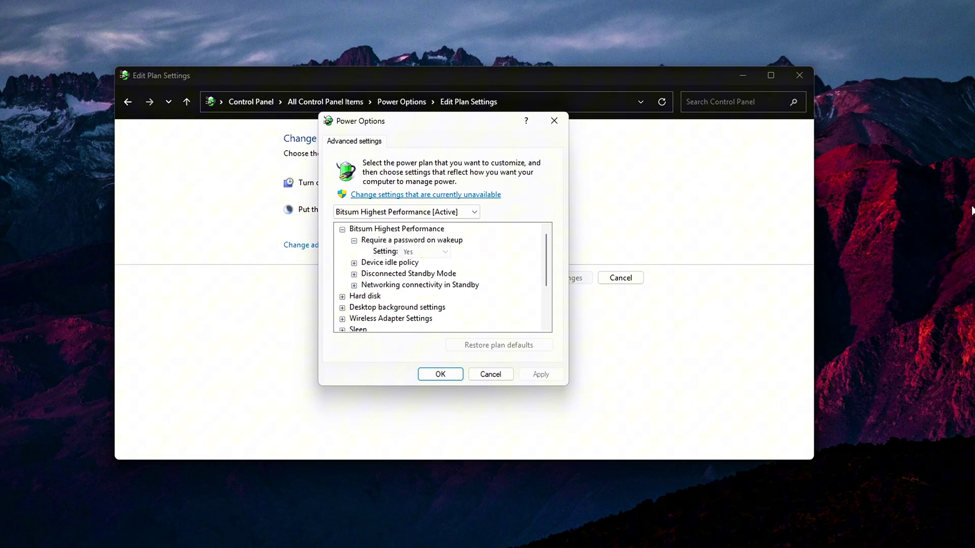
{"action": "scroll", "coordinate": [543, 267], "scroll_direction": "down", "scroll_amount": 2}
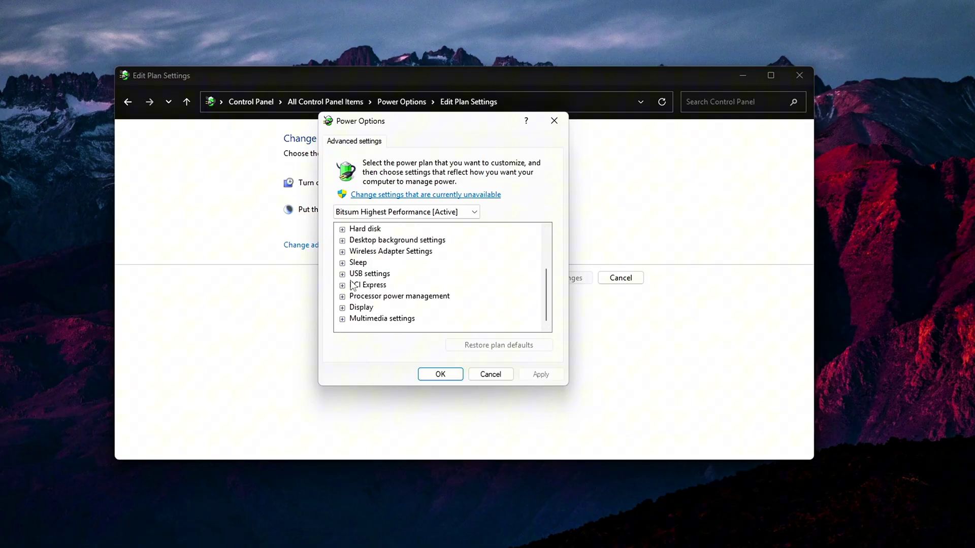
Step: Under Processor power management, set Allow Throttle States to Off and keep processor state at 100%
{"action": "left_click", "coordinate": [343, 297]}
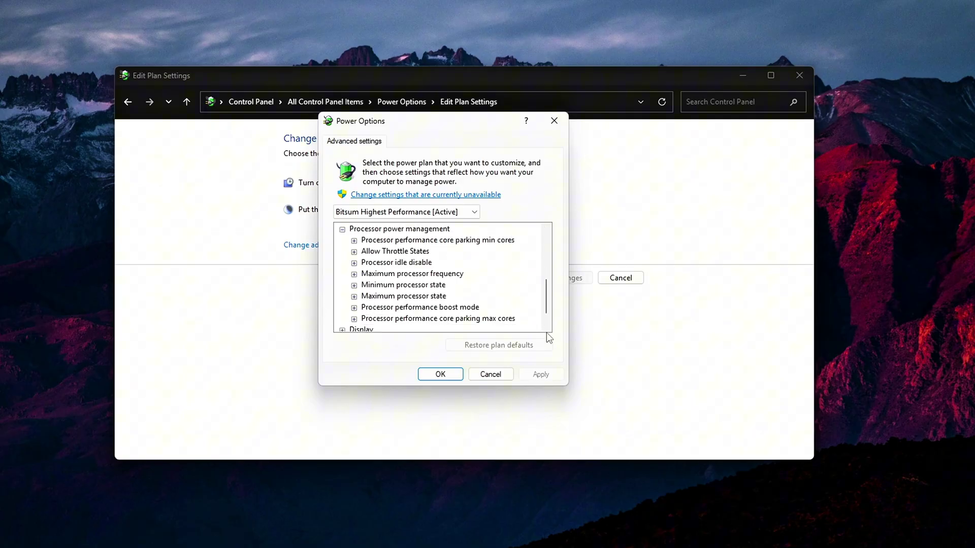
{"action": "left_click", "coordinate": [353, 320]}
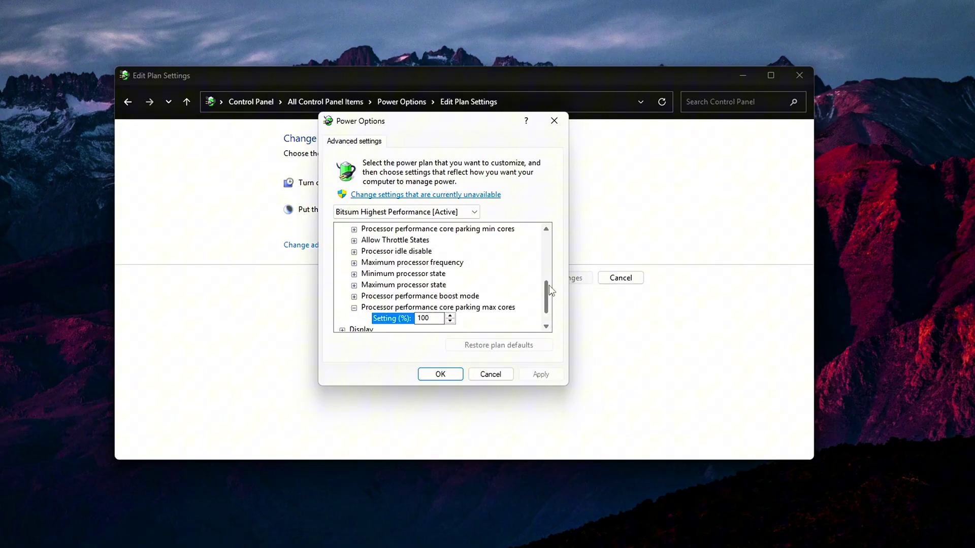
{"action": "left_click", "coordinate": [354, 230]}
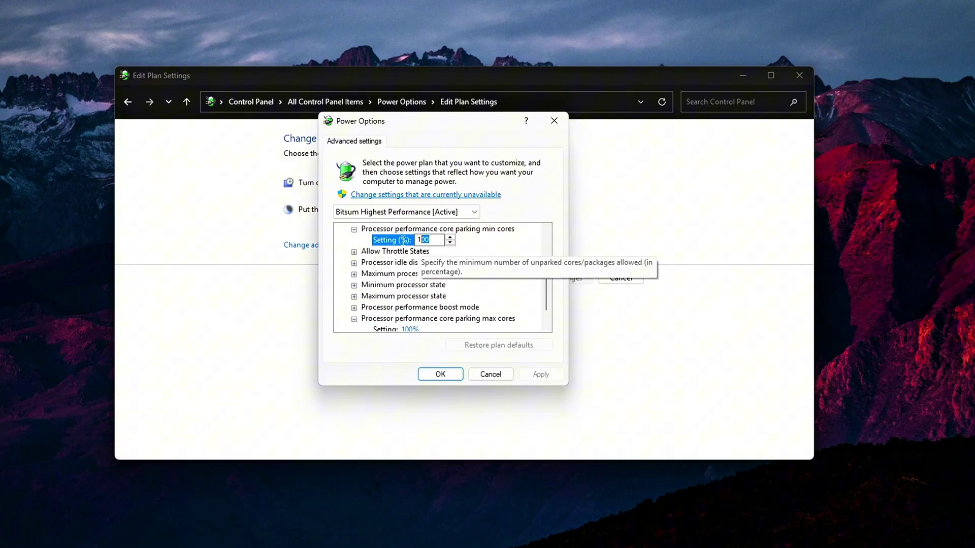
{"action": "left_click", "coordinate": [354, 230]}
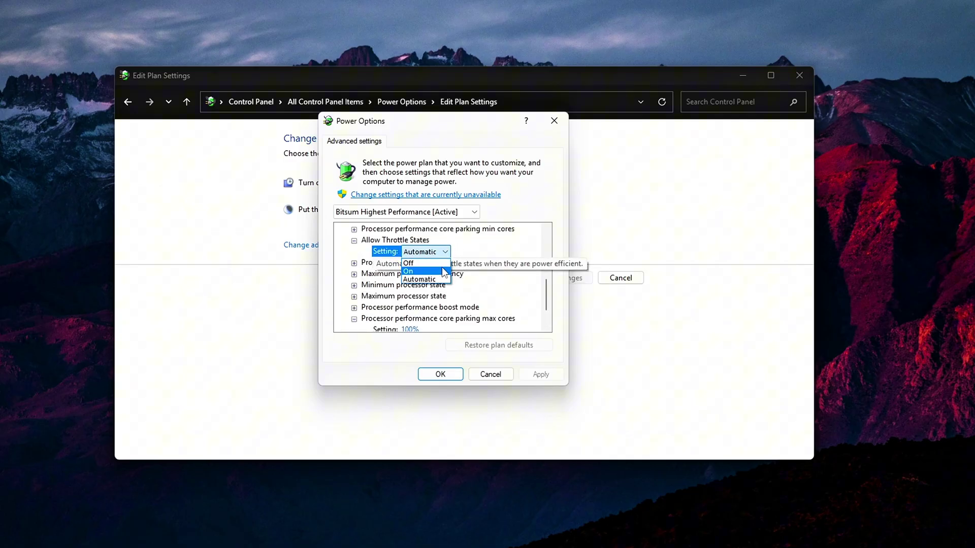
{"action": "left_click", "coordinate": [432, 265]}
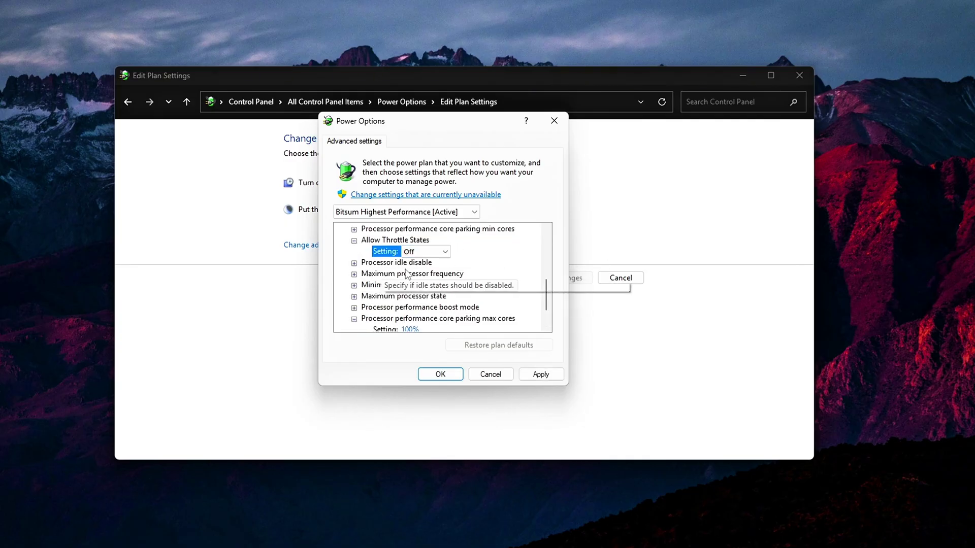
{"action": "left_click", "coordinate": [354, 241]}
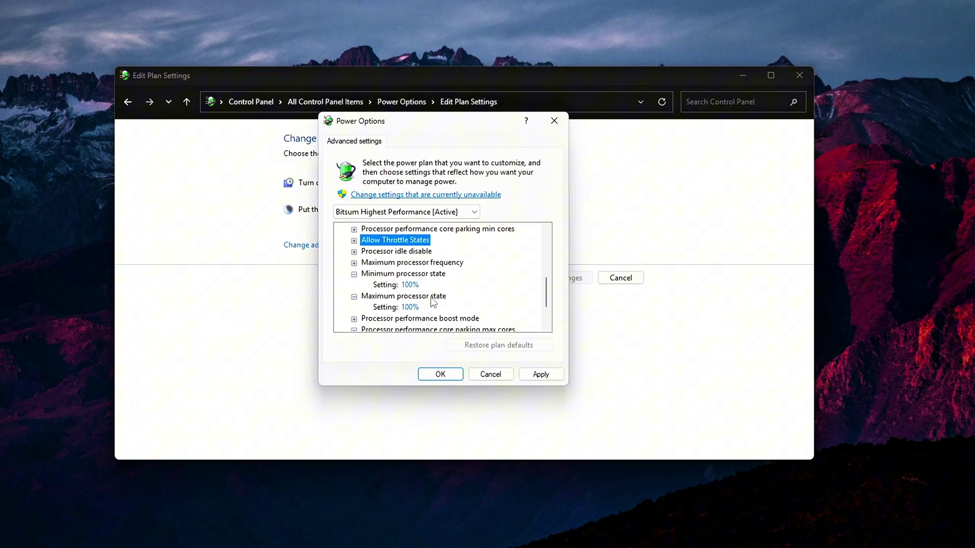
{"action": "left_click", "coordinate": [415, 276]}
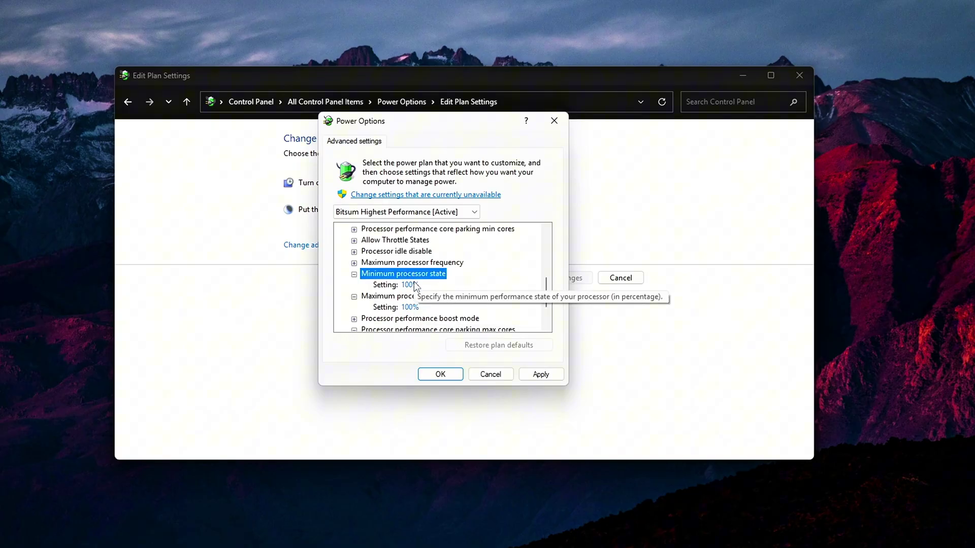
{"action": "scroll", "coordinate": [488, 305], "scroll_direction": "up", "scroll_amount": 5}
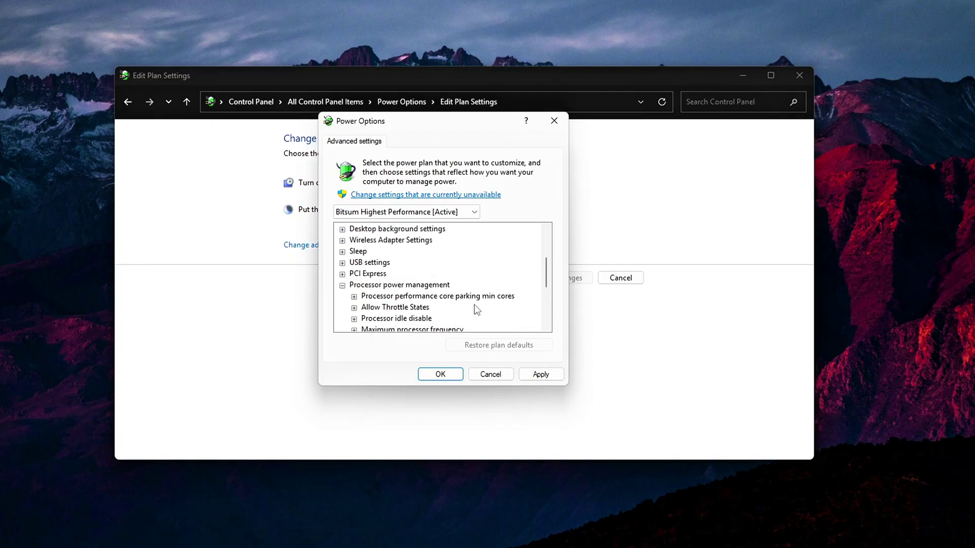
Step: Apply the power plan changes and run bcdedit /set disabledynamictick yes in a console
{"action": "left_click", "coordinate": [540, 374]}
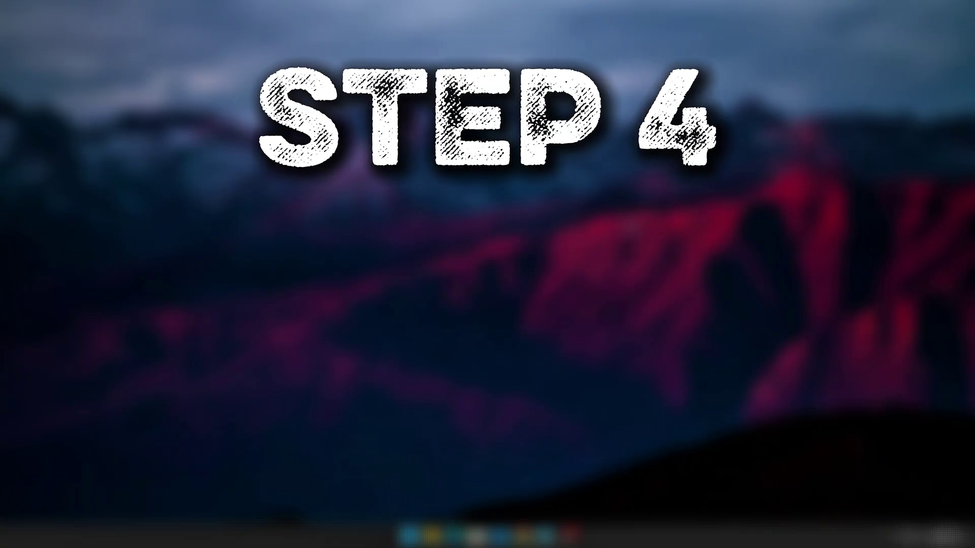
{"action": "key", "text": "super"}
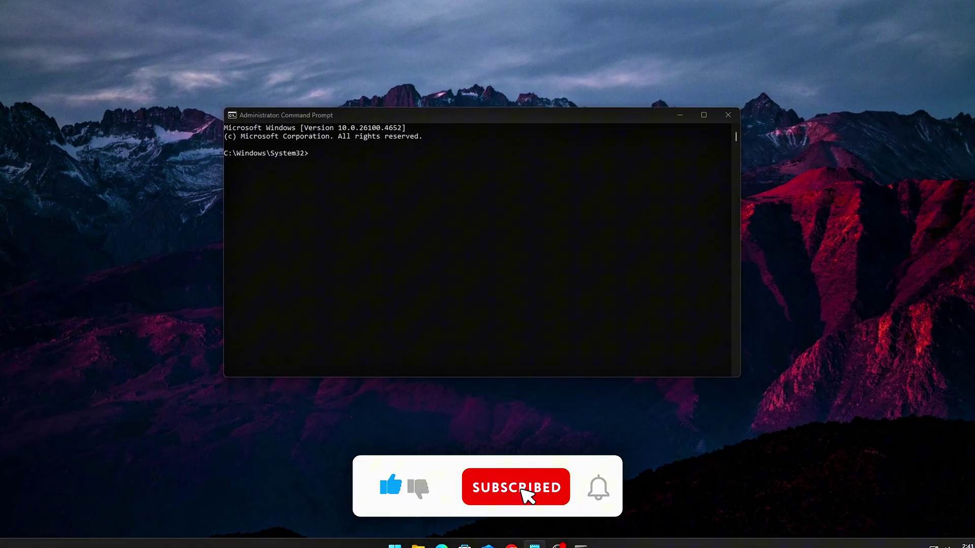
{"action": "type", "text": "bcdedit /set disabledynamictick yes"}
{"action": "key", "text": "Return"}
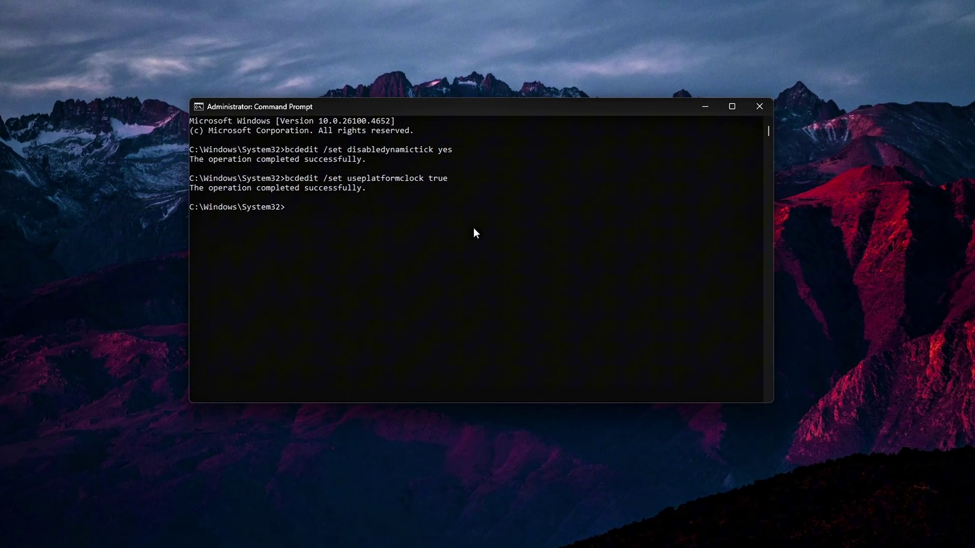
Step: Run bcdedit /set useplatformtick yes and tscsyncpolicy Enhanced, then list boot entries with bcdedit
{"action": "type", "text": "bcdedit /set useplatformtick yes"}
{"action": "key", "text": "Return"}
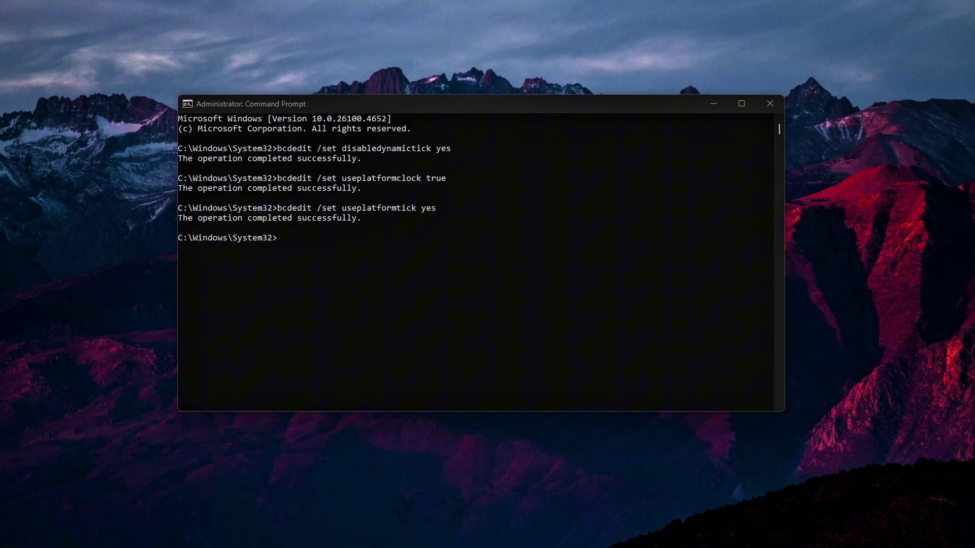
{"action": "type", "text": "bcdedit /set tscsyncpolicy Enhanced"}
{"action": "key", "text": "Return"}
{"action": "key", "text": "Up"}
{"action": "key", "text": "BackSpace"}
{"action": "key", "text": "BackSpace"}
{"action": "key", "text": "BackSpace"}
{"action": "key", "text": "BackSpace"}
{"action": "key", "text": "BackSpace"}
{"action": "key", "text": "BackSpace"}
{"action": "key", "text": "BackSpace"}
{"action": "key", "text": "BackSpace"}
{"action": "key", "text": "BackSpace"}
{"action": "key", "text": "BackSpace"}
{"action": "key", "text": "BackSpace"}
{"action": "key", "text": "BackSpace"}
{"action": "key", "text": "BackSpace"}
{"action": "key", "text": "BackSpace"}
{"action": "key", "text": "BackSpace"}
{"action": "key", "text": "BackSpace"}
{"action": "key", "text": "BackSpace"}
{"action": "key", "text": "BackSpace"}
{"action": "key", "text": "BackSpace"}
{"action": "key", "text": "BackSpace"}
{"action": "key", "text": "BackSpace"}
{"action": "key", "text": "BackSpace"}
{"action": "key", "text": "BackSpace"}
{"action": "key", "text": "BackSpace"}
{"action": "key", "text": "BackSpace"}
{"action": "key", "text": "BackSpace"}
{"action": "key", "text": "BackSpace"}
{"action": "key", "text": "Return"}
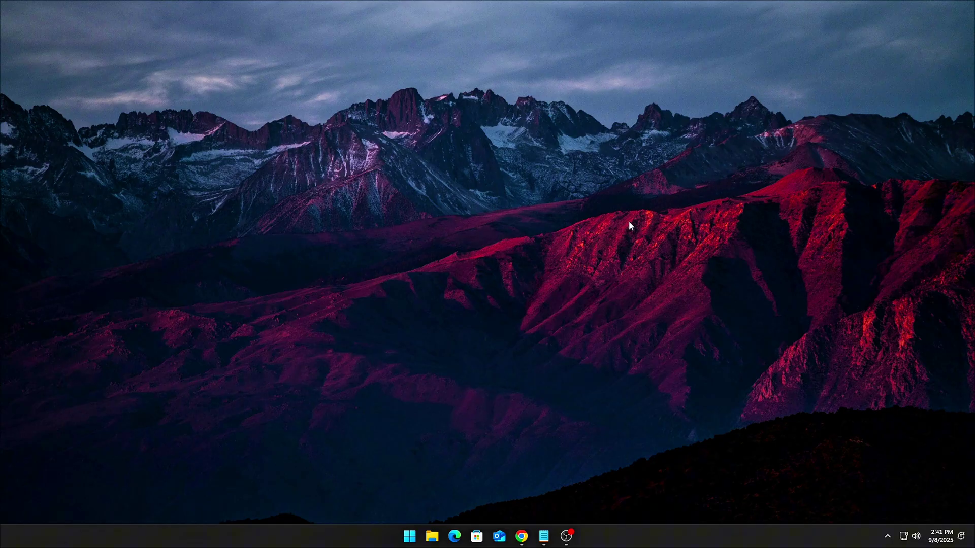
Step: Launch Command Prompt as administrator from a 'cmd' search and centre its window
{"action": "key", "text": "super+s"}
{"action": "type", "text": "cmd"}
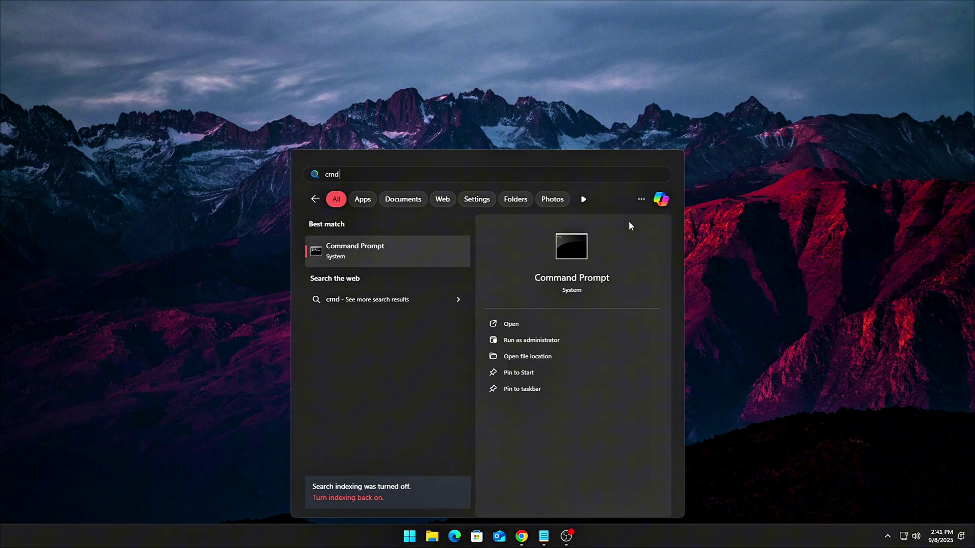
{"action": "left_click", "coordinate": [528, 339]}
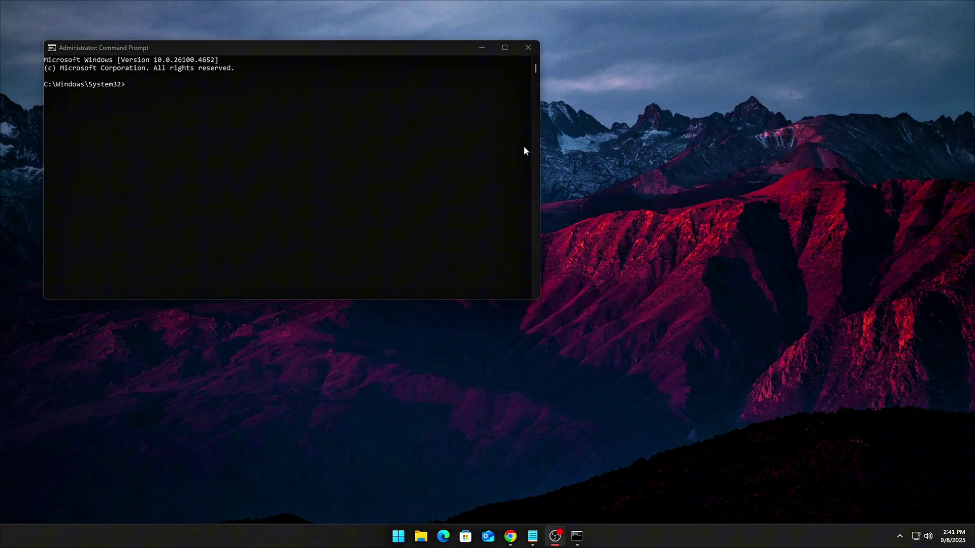
{"action": "left_click_drag", "start_coordinate": [376, 51], "coordinate": [634, 131]}
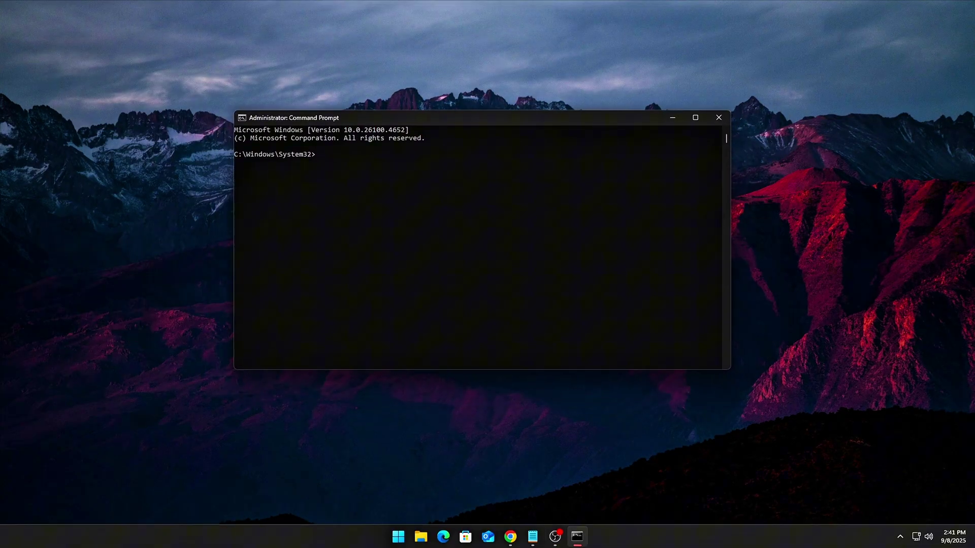
Step: Run bcdedit to disable dynamic tick, use platform clock and tick, and set tscsyncpolicy Enhanced
{"action": "right_click", "coordinate": [528, 172]}
{"action": "key", "text": "Return"}
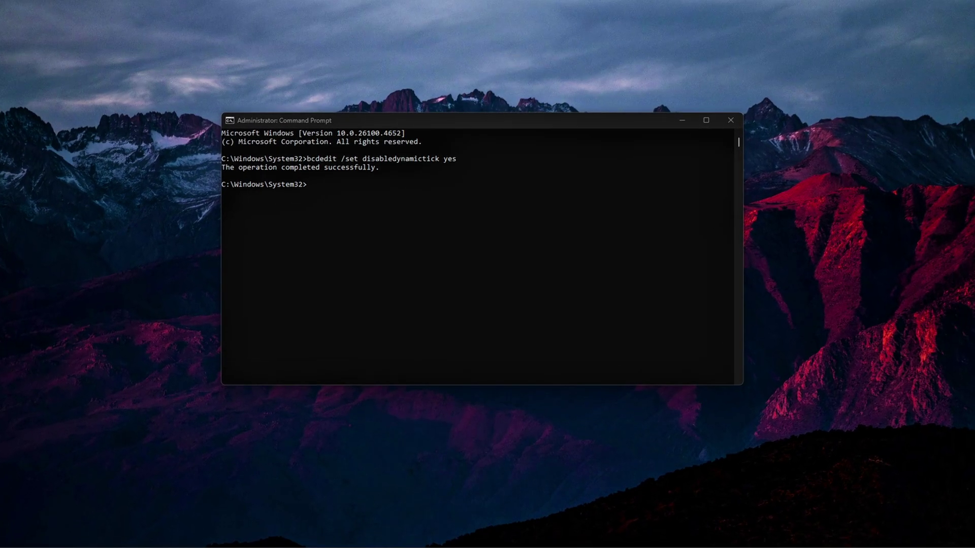
{"action": "right_click", "coordinate": [421, 195]}
{"action": "key", "text": "Return"}
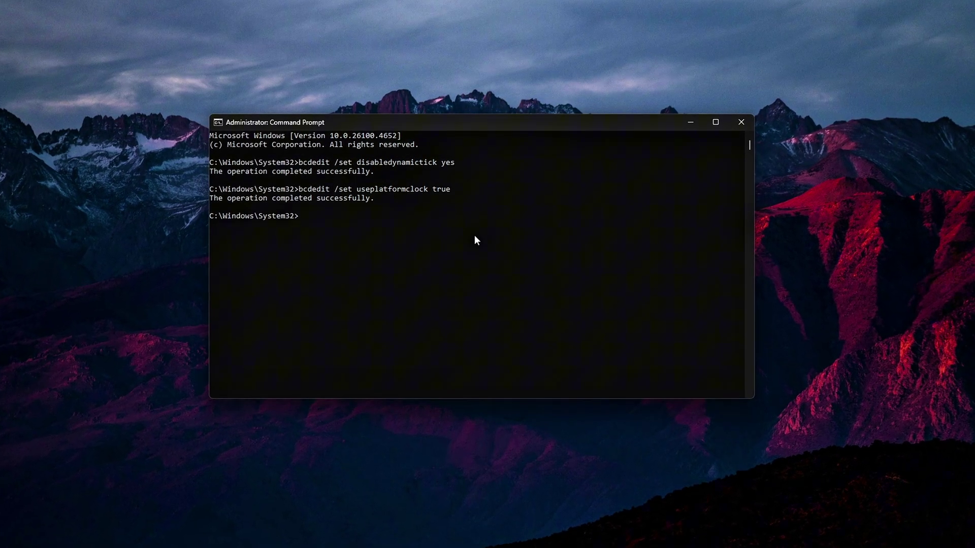
{"action": "right_click", "coordinate": [474, 237]}
{"action": "key", "text": "Return"}
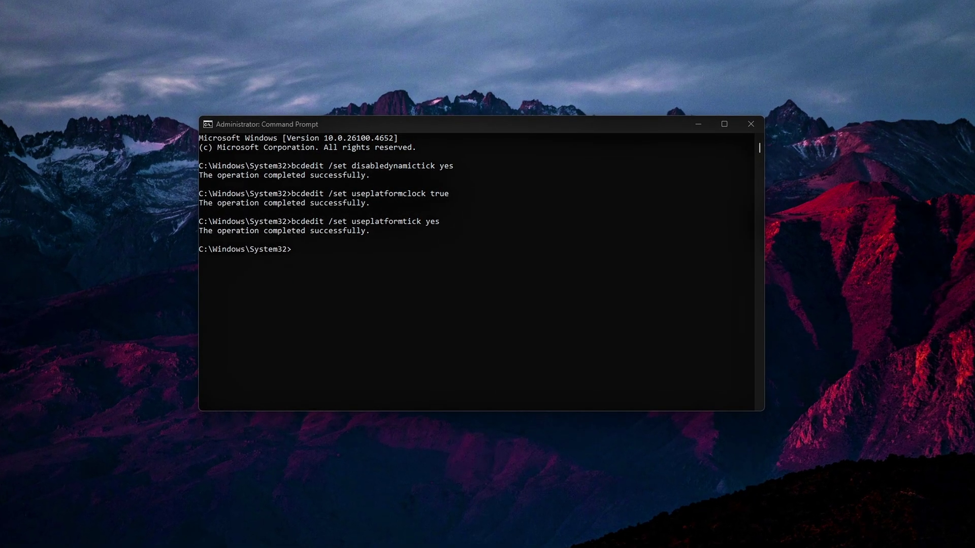
{"action": "right_click", "coordinate": [471, 248]}
{"action": "key", "text": "Return"}
Step: Run bcdedit /enum to list the boot configuration entries
{"action": "key", "text": "Up"}
{"action": "key", "text": "BackSpace"}
{"action": "key", "text": "BackSpace"}
{"action": "key", "text": "BackSpace"}
{"action": "key", "text": "BackSpace"}
{"action": "key", "text": "BackSpace"}
{"action": "key", "text": "BackSpace"}
{"action": "key", "text": "BackSpace"}
{"action": "key", "text": "BackSpace"}
{"action": "key", "text": "BackSpace"}
{"action": "key", "text": "BackSpace"}
{"action": "key", "text": "BackSpace"}
{"action": "key", "text": "BackSpace"}
{"action": "key", "text": "BackSpace"}
{"action": "key", "text": "BackSpace"}
{"action": "key", "text": "BackSpace"}
{"action": "key", "text": "BackSpace"}
{"action": "key", "text": "BackSpace"}
{"action": "key", "text": "BackSpace"}
{"action": "key", "text": "BackSpace"}
{"action": "key", "text": "BackSpace"}
{"action": "key", "text": "BackSpace"}
{"action": "key", "text": "BackSpace"}
{"action": "key", "text": "BackSpace"}
{"action": "key", "text": "BackSpace"}
{"action": "key", "text": "BackSpace"}
{"action": "key", "text": "BackSpace"}
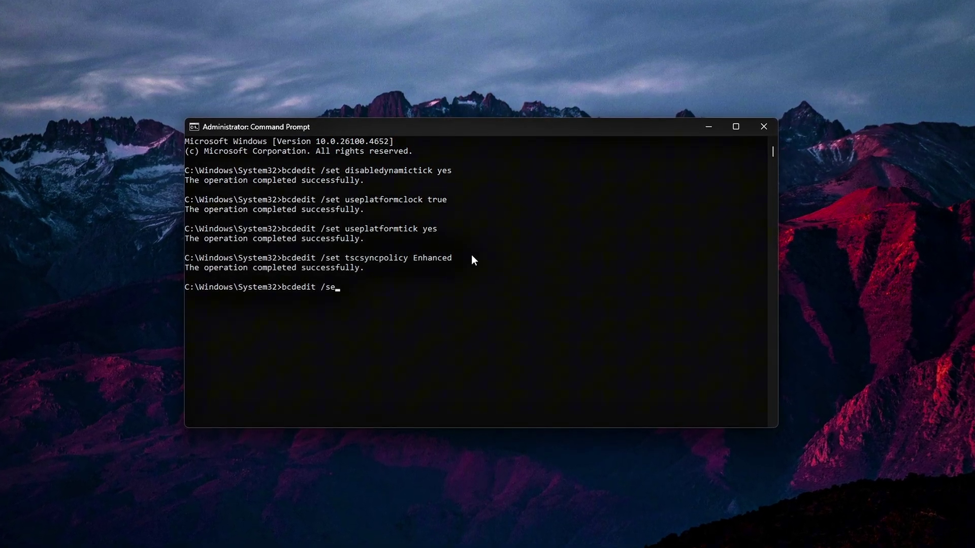
{"action": "type", "text": "enum"}
{"action": "key", "text": "Return"}
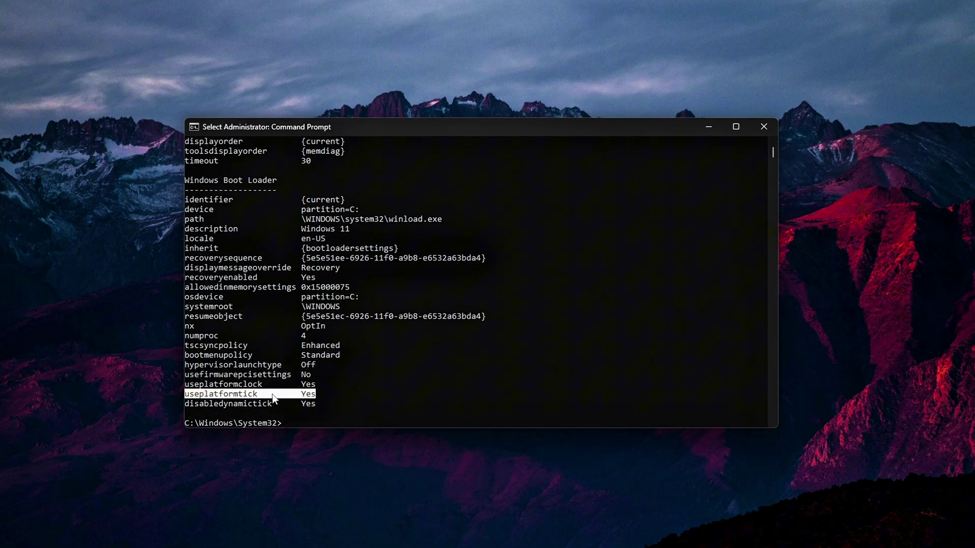
Step: Scroll through the bcdedit /enum output to verify the timer settings
{"action": "scroll", "coordinate": [284, 398], "scroll_direction": "up", "scroll_amount": 3}
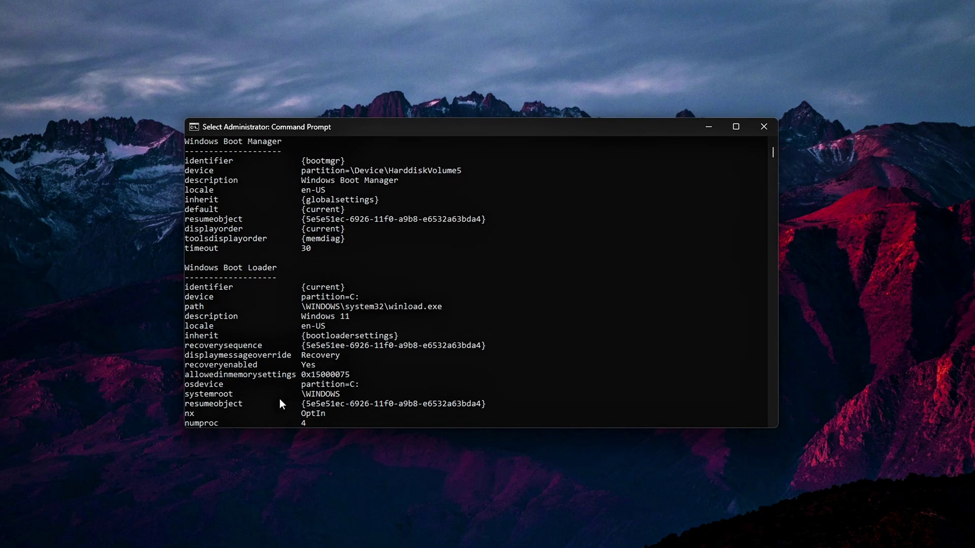
{"action": "scroll", "coordinate": [279, 398], "scroll_direction": "down", "scroll_amount": 2}
{"action": "scroll", "coordinate": [279, 398], "scroll_direction": "up", "scroll_amount": 8}
{"action": "scroll", "coordinate": [279, 398], "scroll_direction": "down", "scroll_amount": 5}
{"action": "scroll", "coordinate": [280, 398], "scroll_direction": "down", "scroll_amount": 5}
{"action": "scroll", "coordinate": [279, 398], "scroll_direction": "up", "scroll_amount": 2}
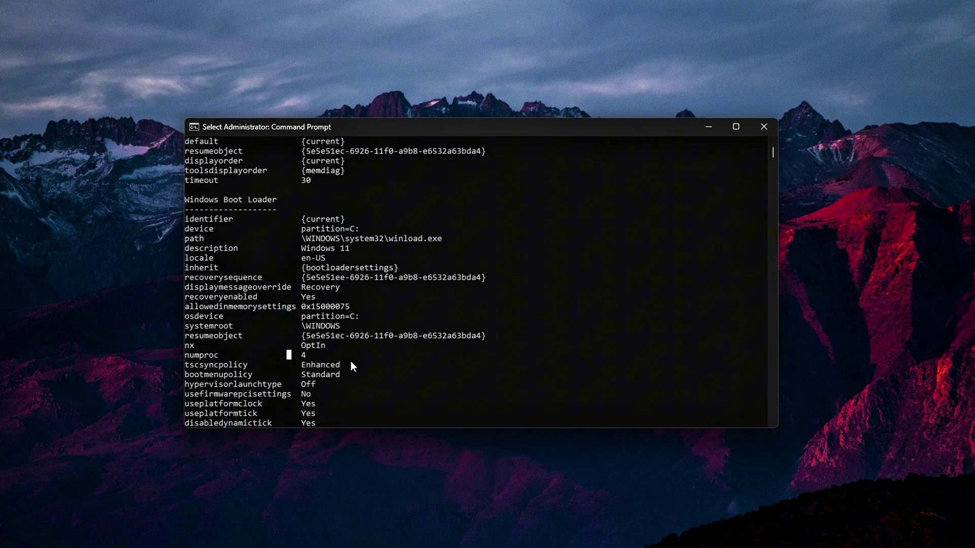
{"action": "scroll", "coordinate": [573, 376], "scroll_direction": "up", "scroll_amount": 1}
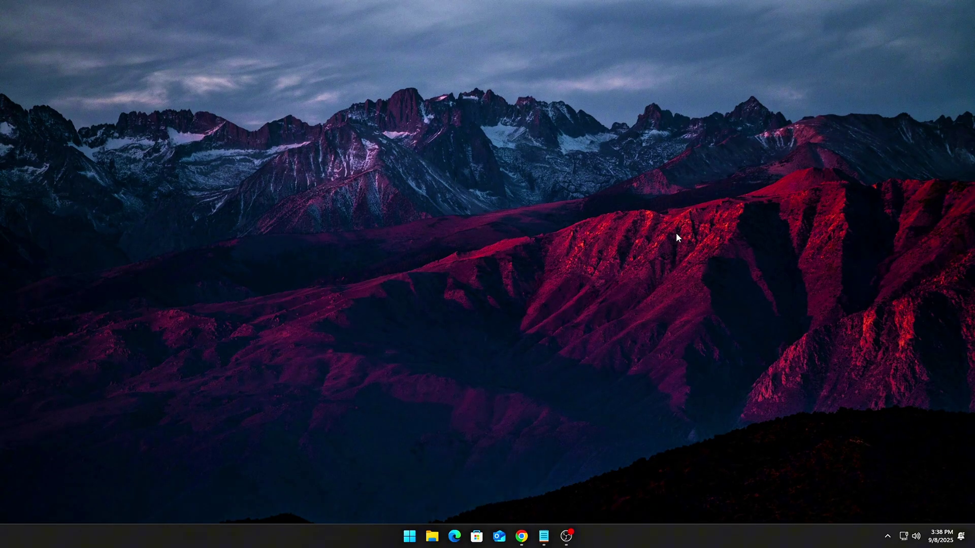
Step: Launch Command Prompt as administrator from a 'cmd' search
{"action": "key", "text": "super+s"}
{"action": "type", "text": "cmd"}
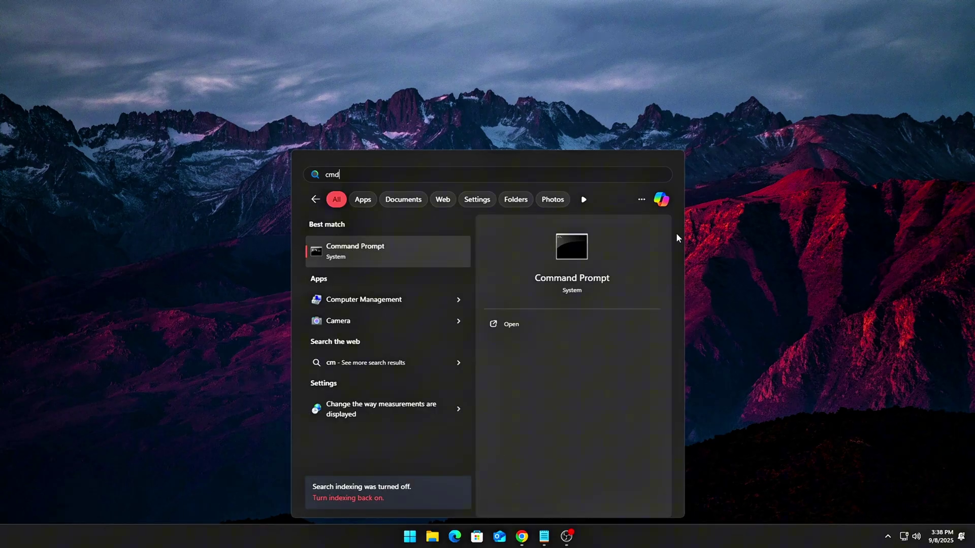
{"action": "left_click", "coordinate": [525, 340]}
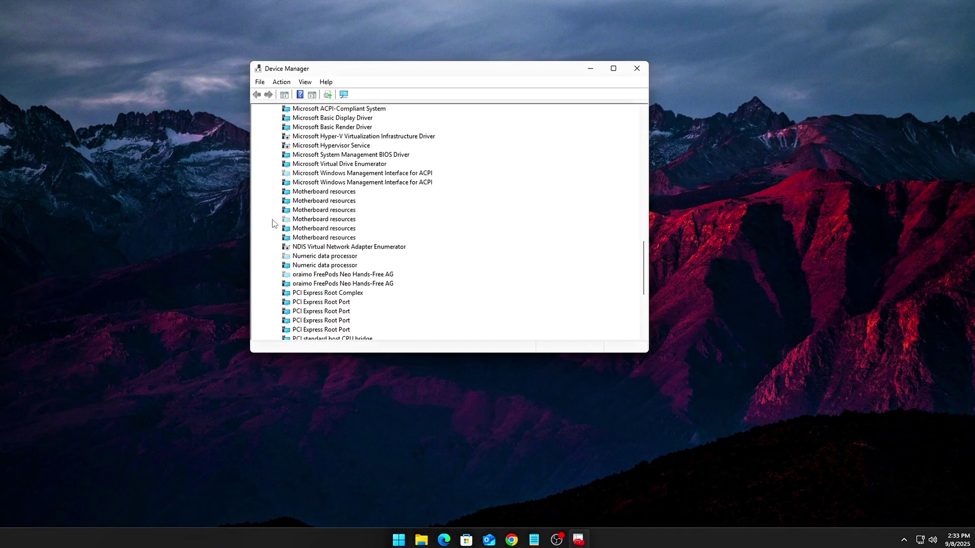
{"action": "scroll", "coordinate": [272, 224], "scroll_direction": "down", "scroll_amount": 7}
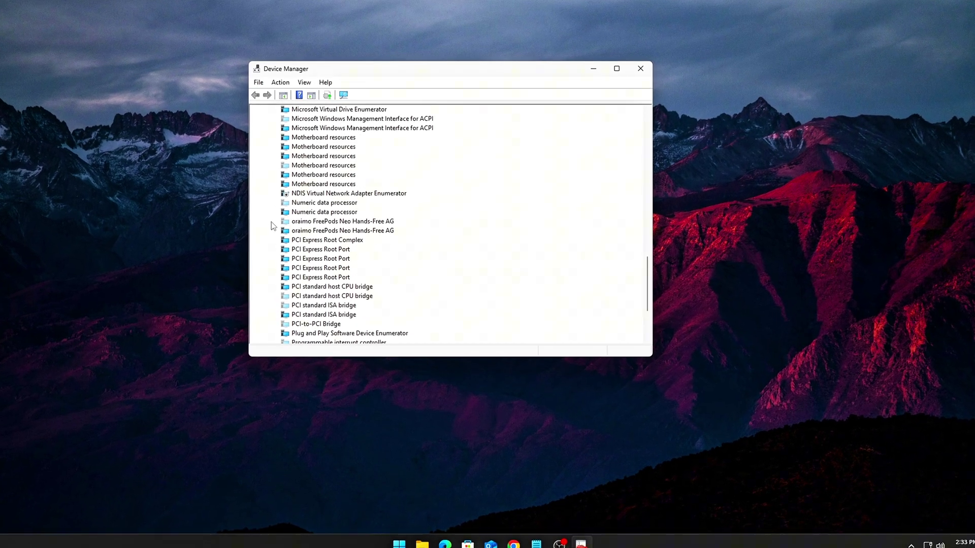
{"action": "scroll", "coordinate": [270, 225], "scroll_direction": "down", "scroll_amount": 1}
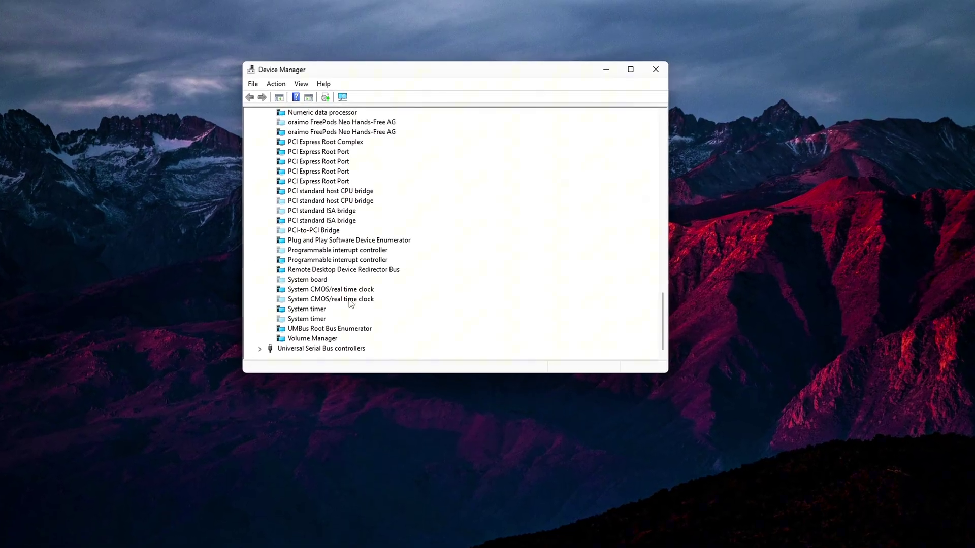
{"action": "left_click", "coordinate": [324, 290]}
{"action": "scroll", "coordinate": [346, 330], "scroll_direction": "up", "scroll_amount": 5}
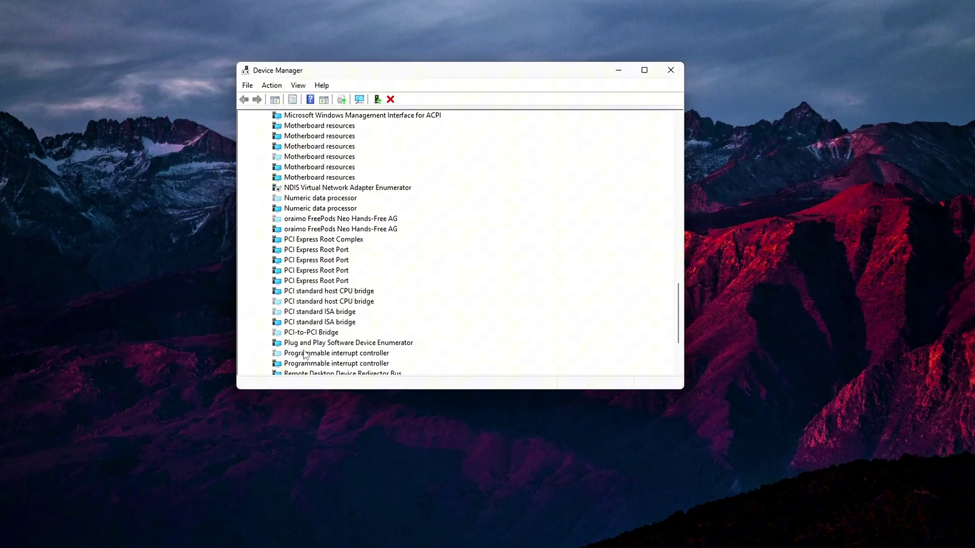
{"action": "scroll", "coordinate": [368, 366], "scroll_direction": "up", "scroll_amount": 10}
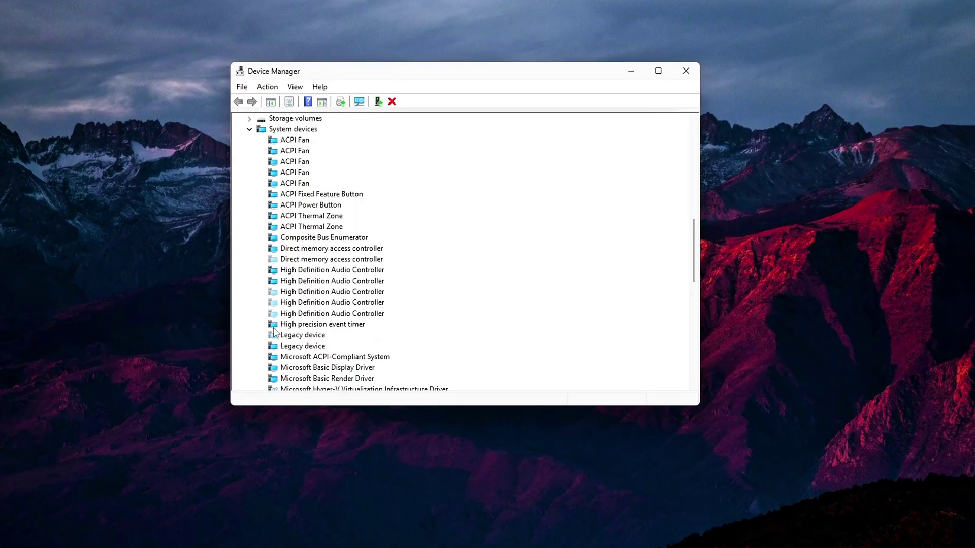
{"action": "left_click", "coordinate": [248, 229]}
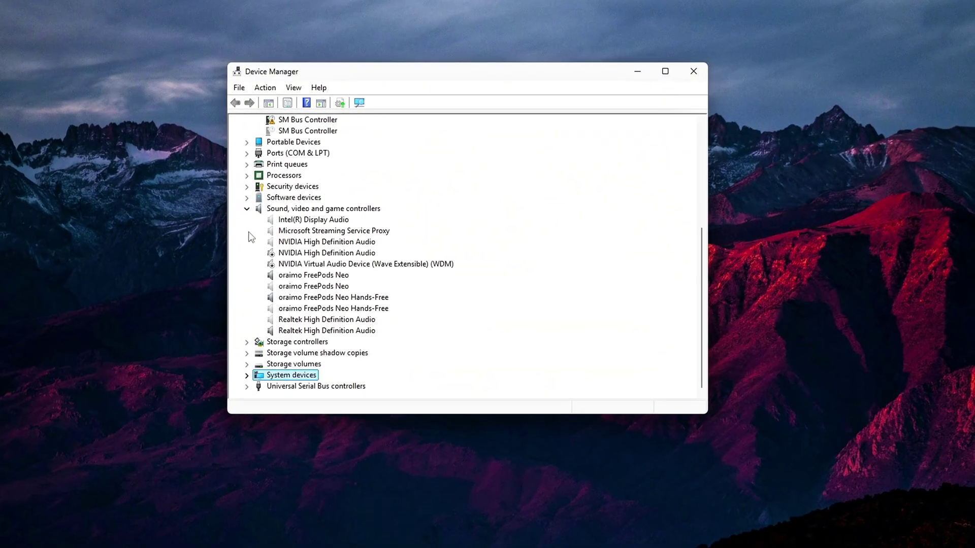
{"action": "left_click", "coordinate": [248, 376]}
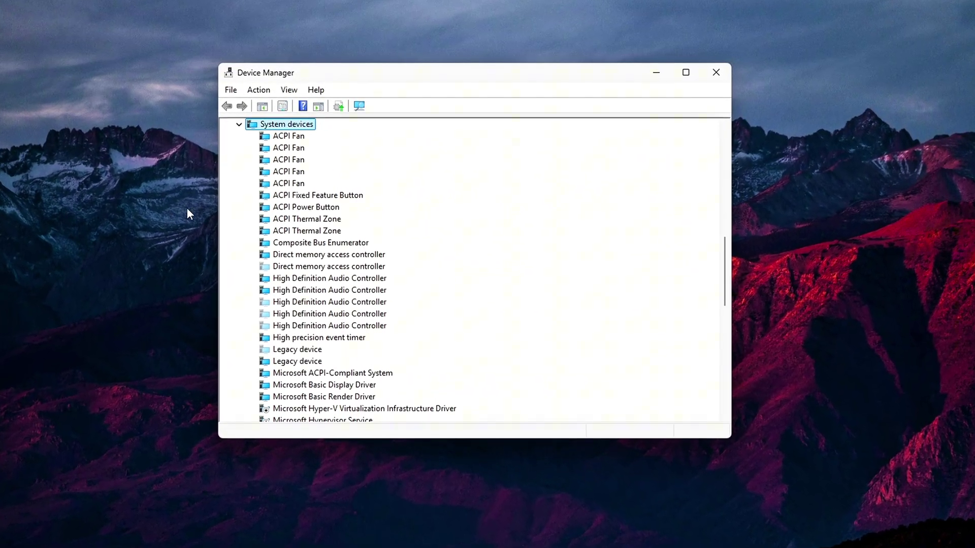
{"action": "scroll", "coordinate": [315, 284], "scroll_direction": "down", "scroll_amount": 3}
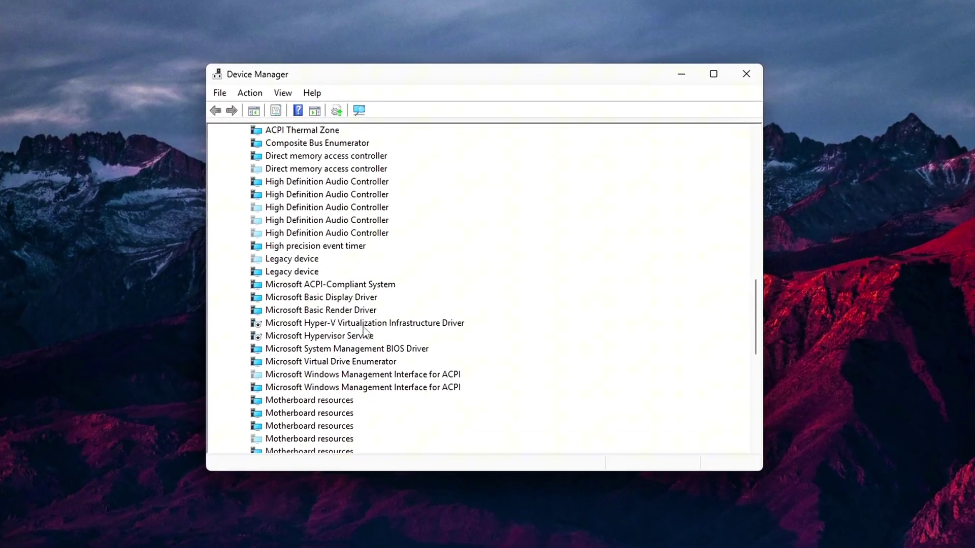
{"action": "scroll", "coordinate": [328, 318], "scroll_direction": "down", "scroll_amount": 2}
{"action": "scroll", "coordinate": [327, 329], "scroll_direction": "down", "scroll_amount": 1}
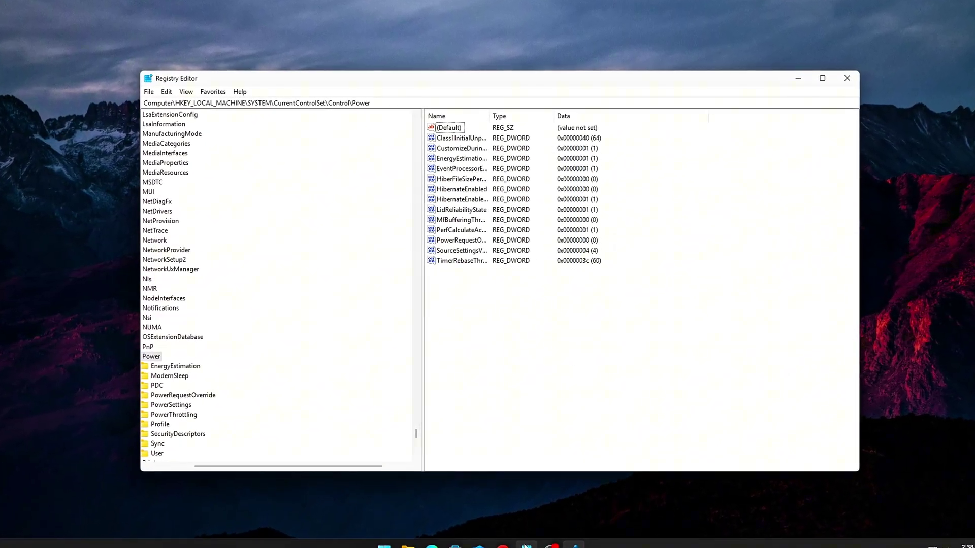
Step: Go to HKEY_LOCAL_MACHINE\SYSTEM\CurrentControlSet\Control\Power\PowerSettings via the address bar
{"action": "mouse_move", "coordinate": [528, 544]}
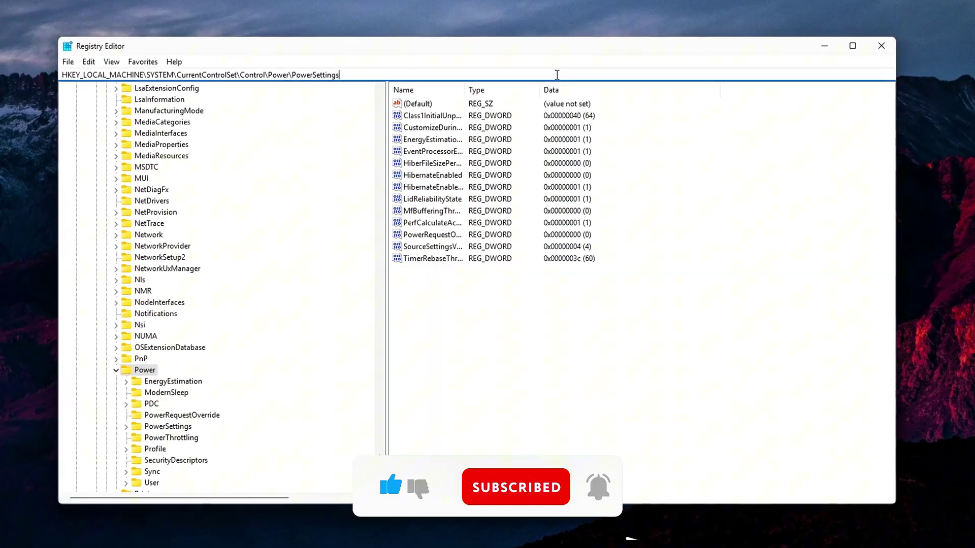
{"action": "key", "text": "Return"}
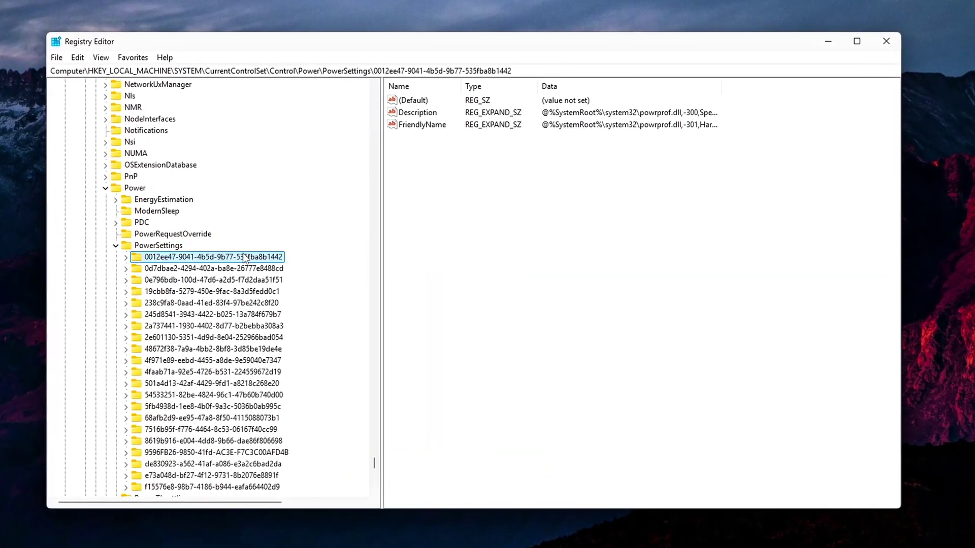